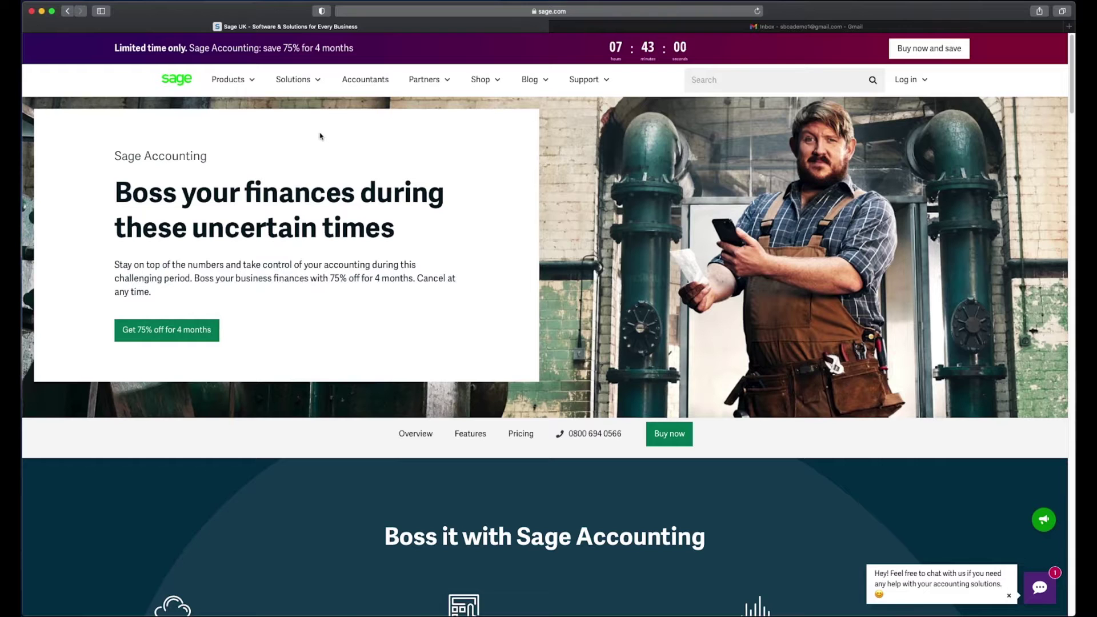
Step: Go to Sage Accounting's pricing plans and start the Accounting Plus free trial
left_click(241, 80)
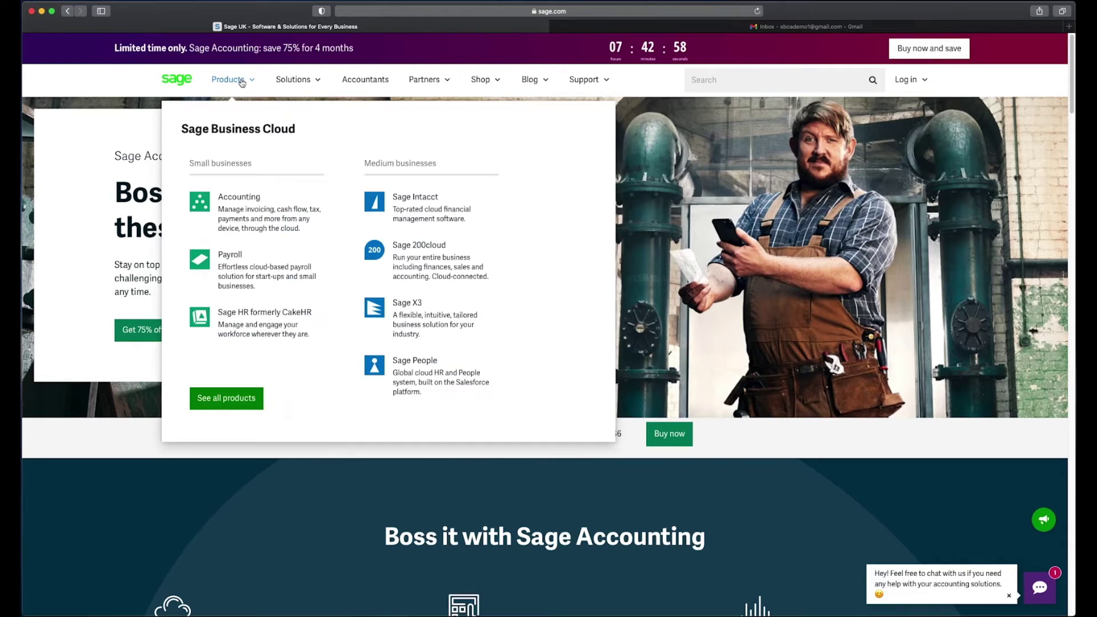
left_click(251, 201)
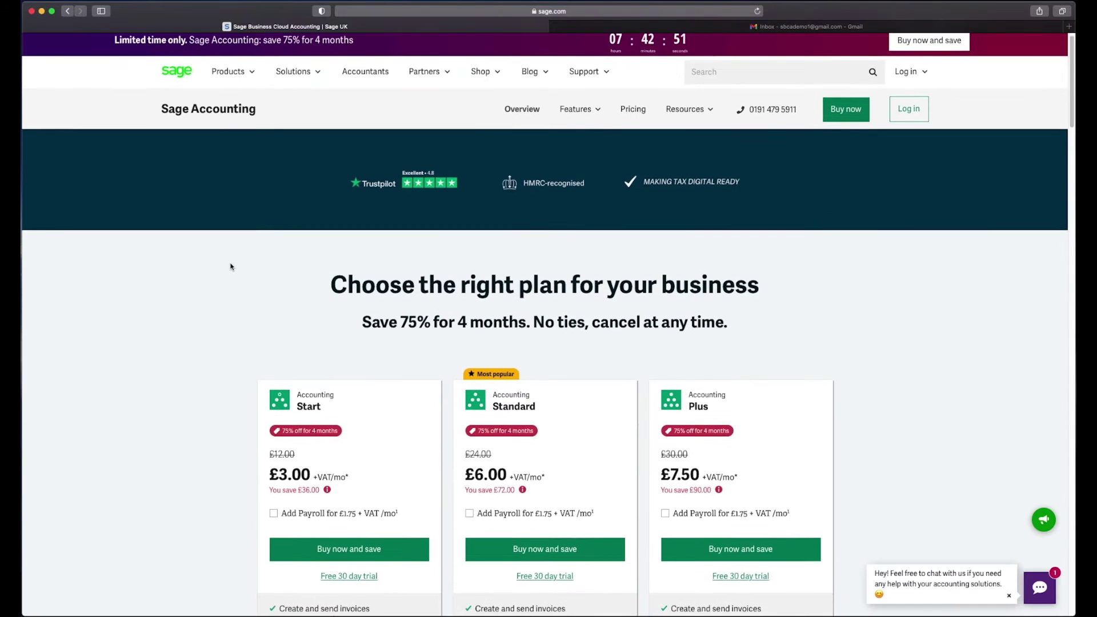
scroll(231, 266, "down", 2)
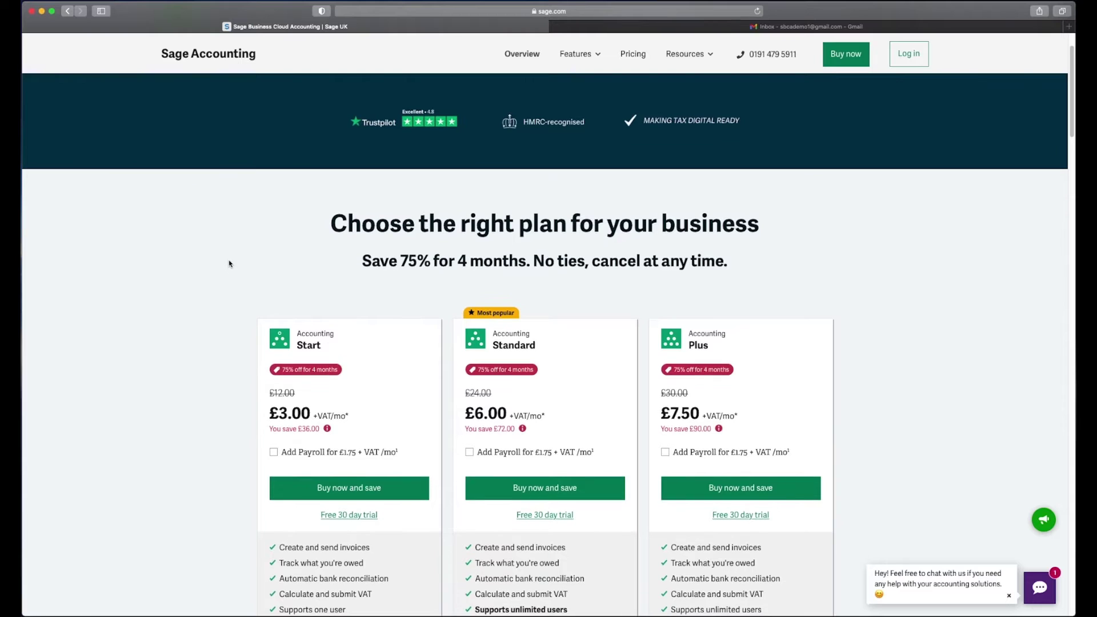
scroll(228, 261, "down", 1)
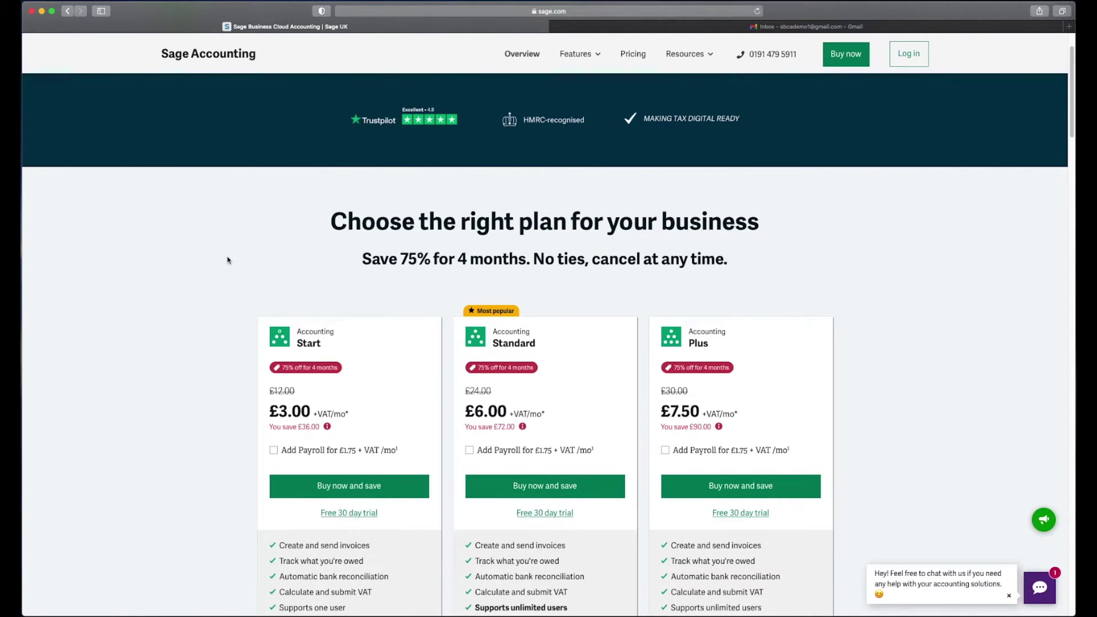
scroll(228, 260, "down", 1)
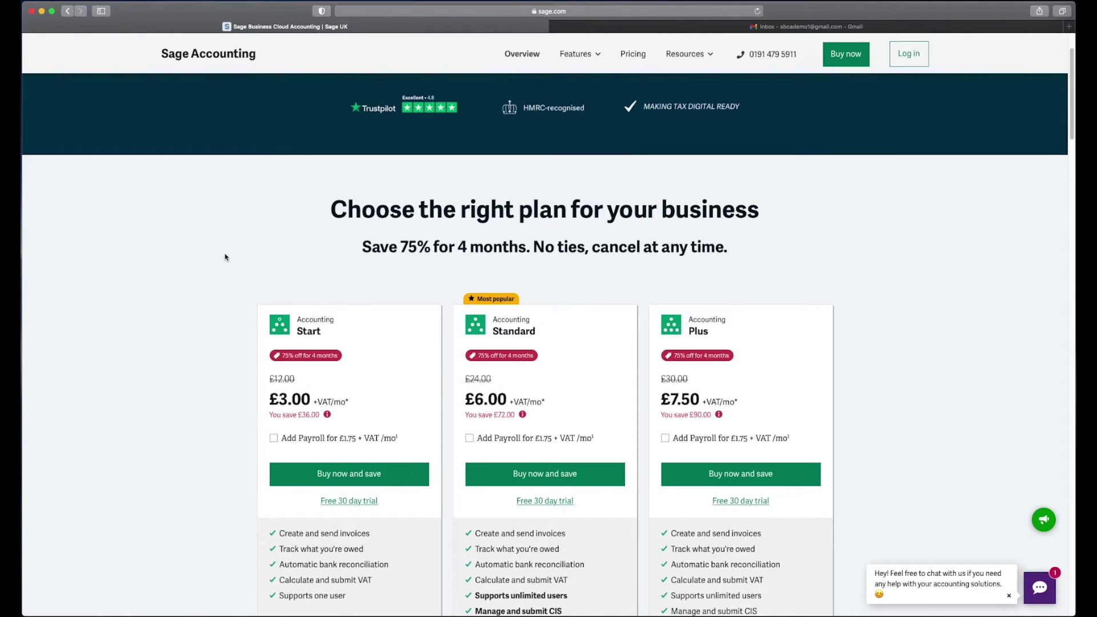
left_click(743, 502)
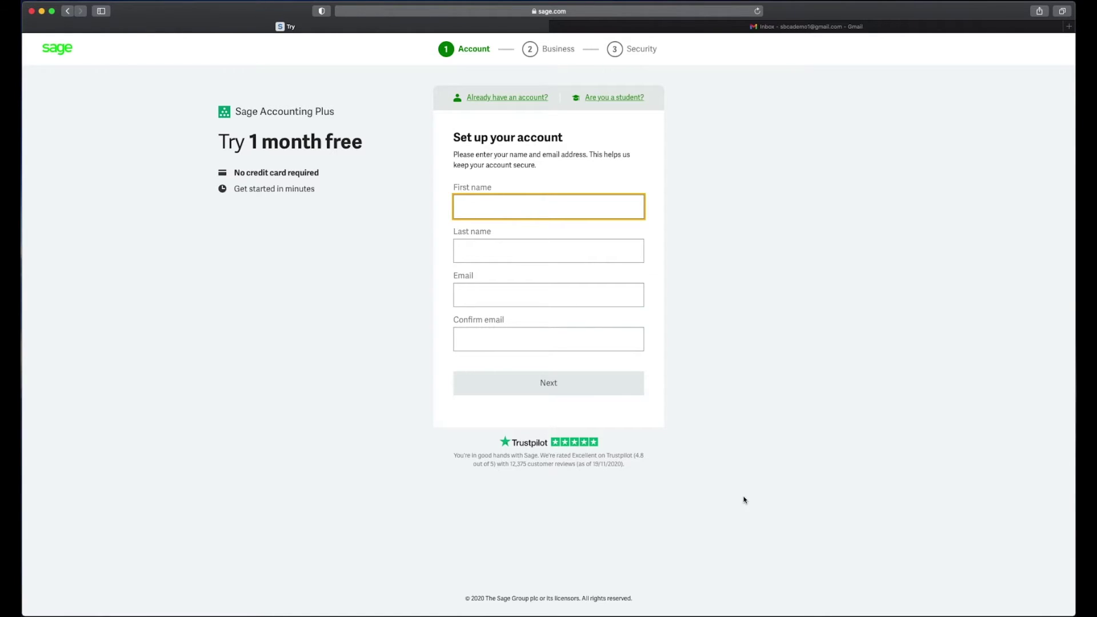
Step: Enter the user's first name, last name and email address in the account step
key("Tab")
key("Tab")
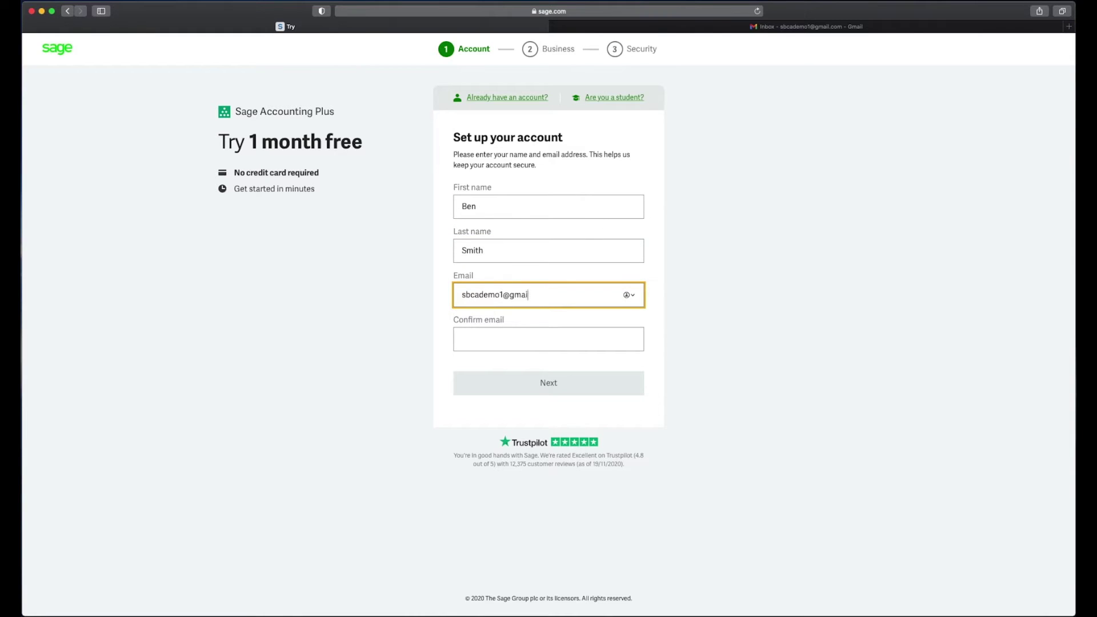
key("Tab")
Step: Submit the account details and enter 'Test Demo Account' as the business name
left_click(582, 385)
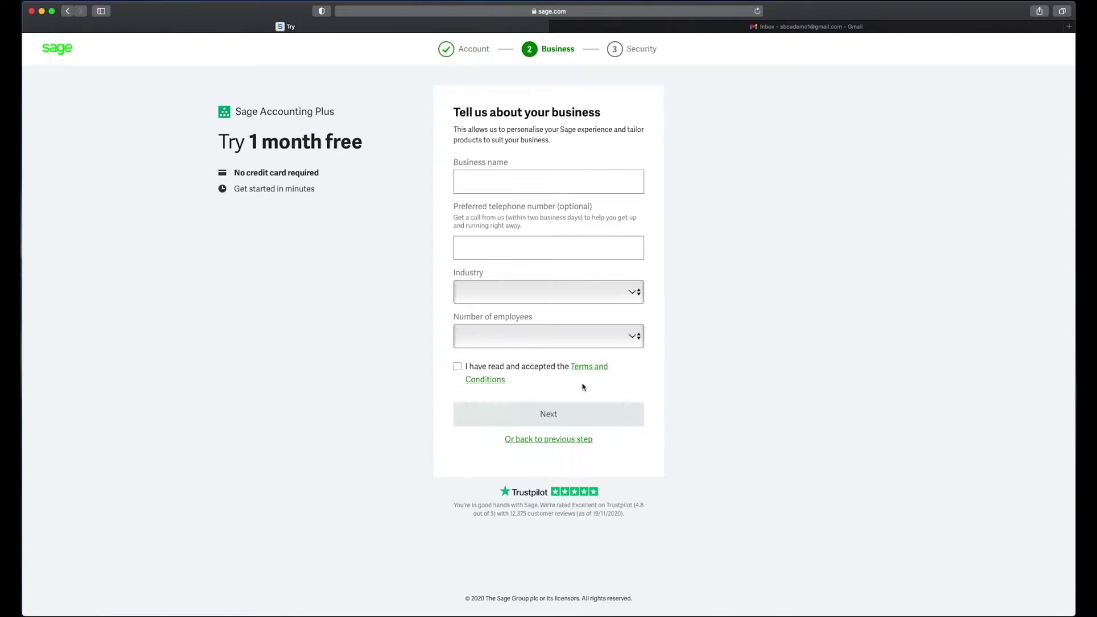
left_click(553, 178)
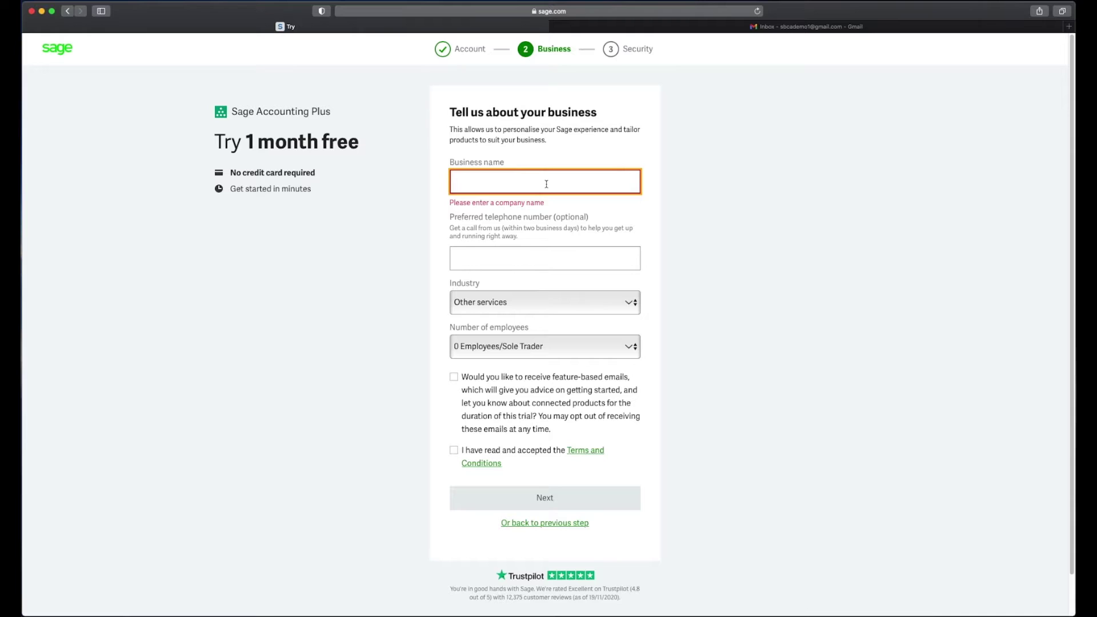
type("Test ")
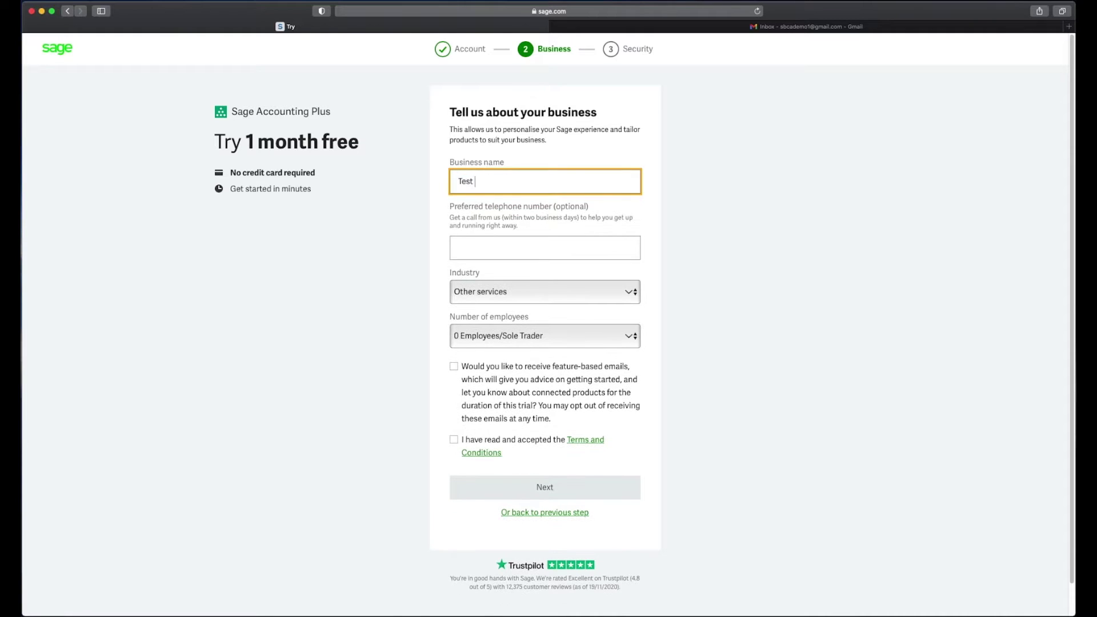
type("Demo Account")
left_click(544, 247)
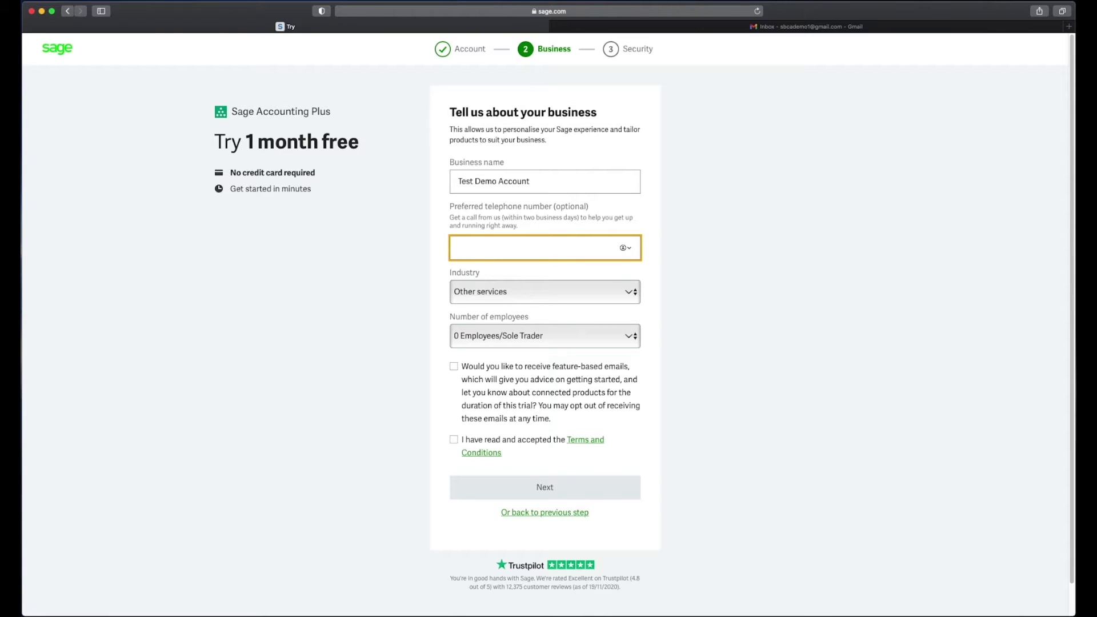
key("Tab")
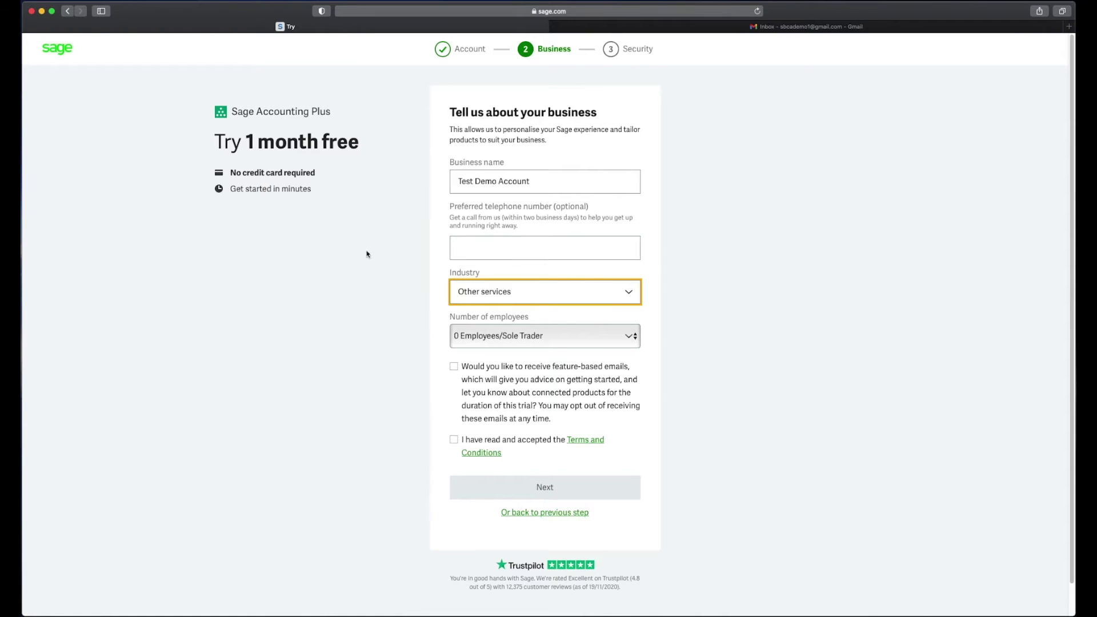
Step: Choose Other services as the industry and accept the Terms and Conditions
left_click(757, 378)
left_click(547, 291)
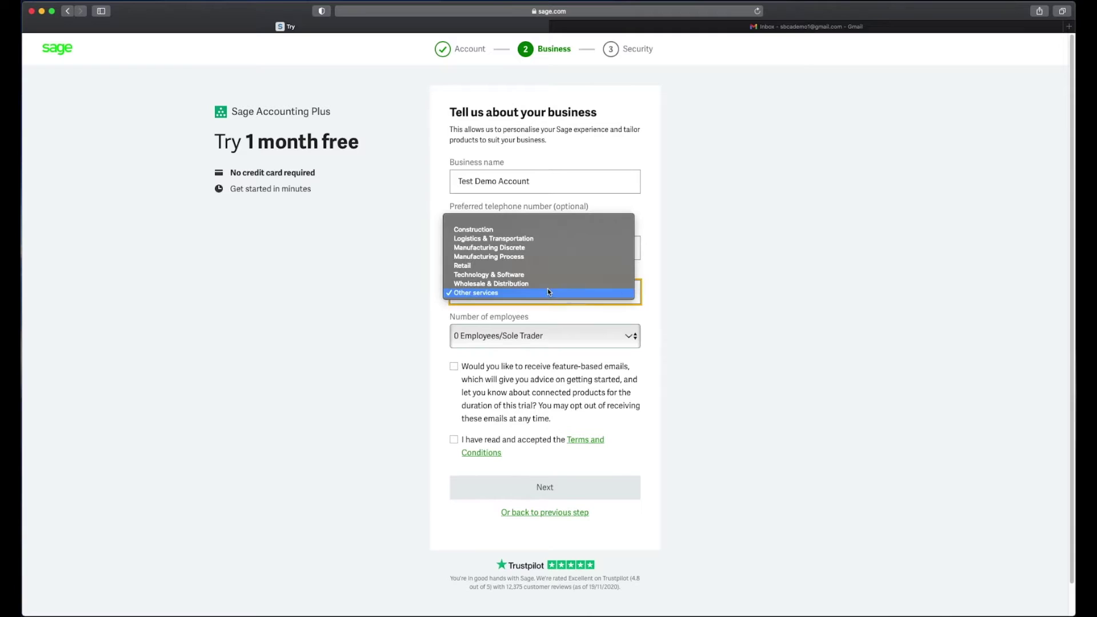
left_click(553, 291)
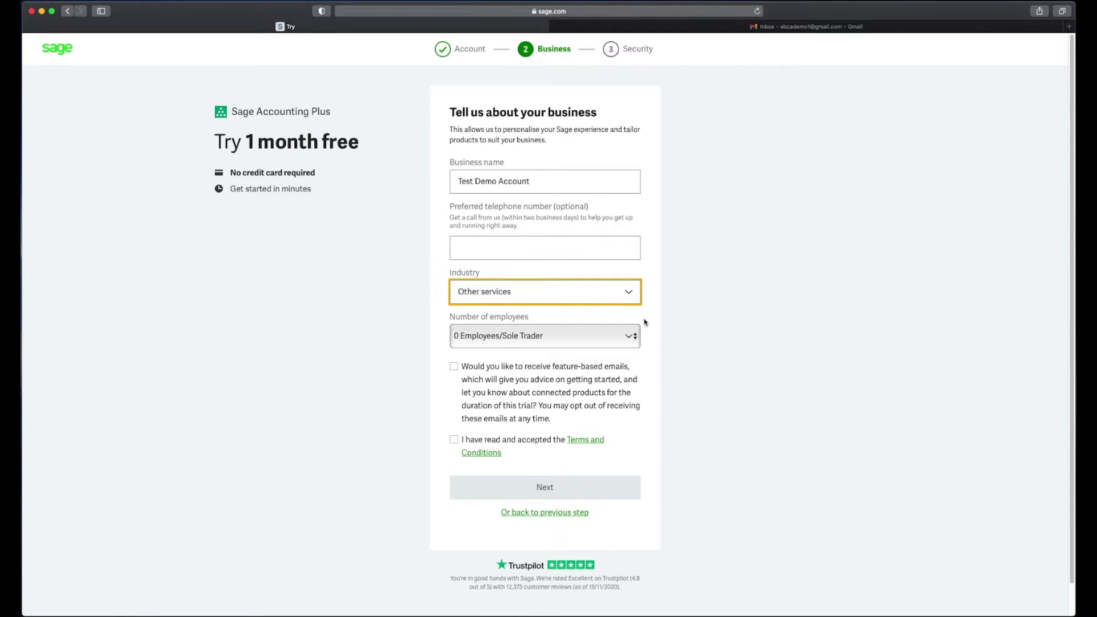
left_click(662, 325)
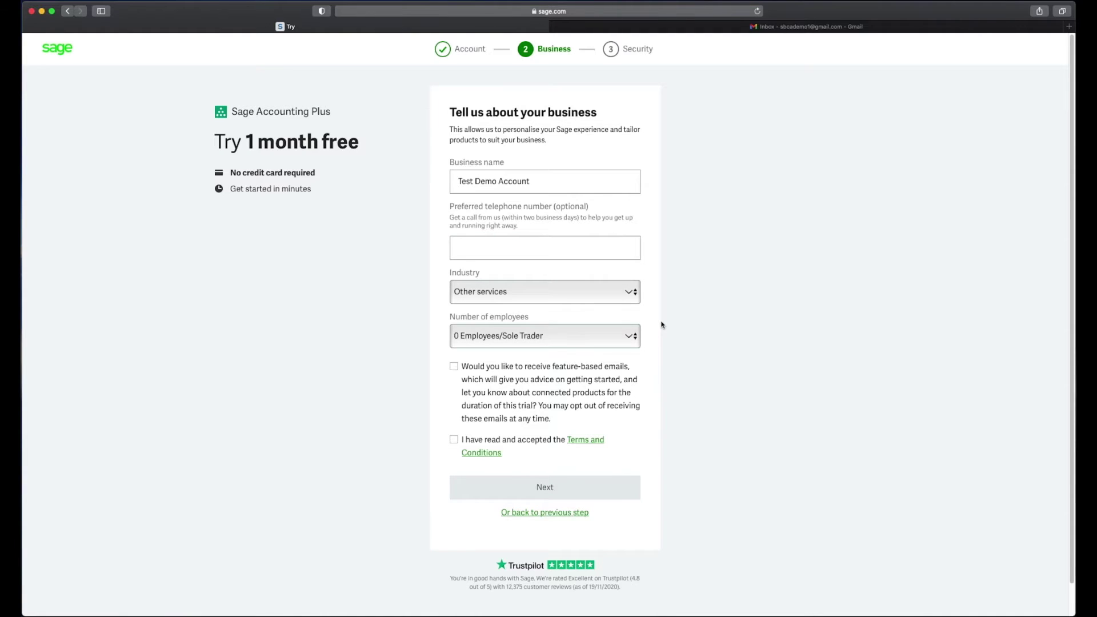
left_click(454, 440)
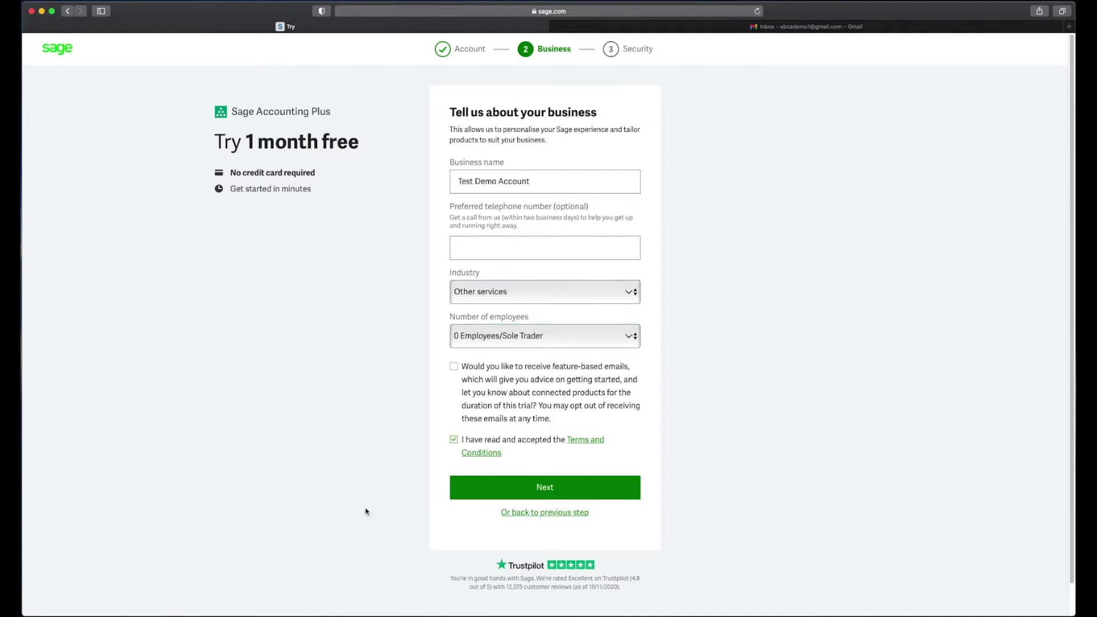
Step: Submit the business details and set the account password, declining the browser's suggestion
left_click(569, 488)
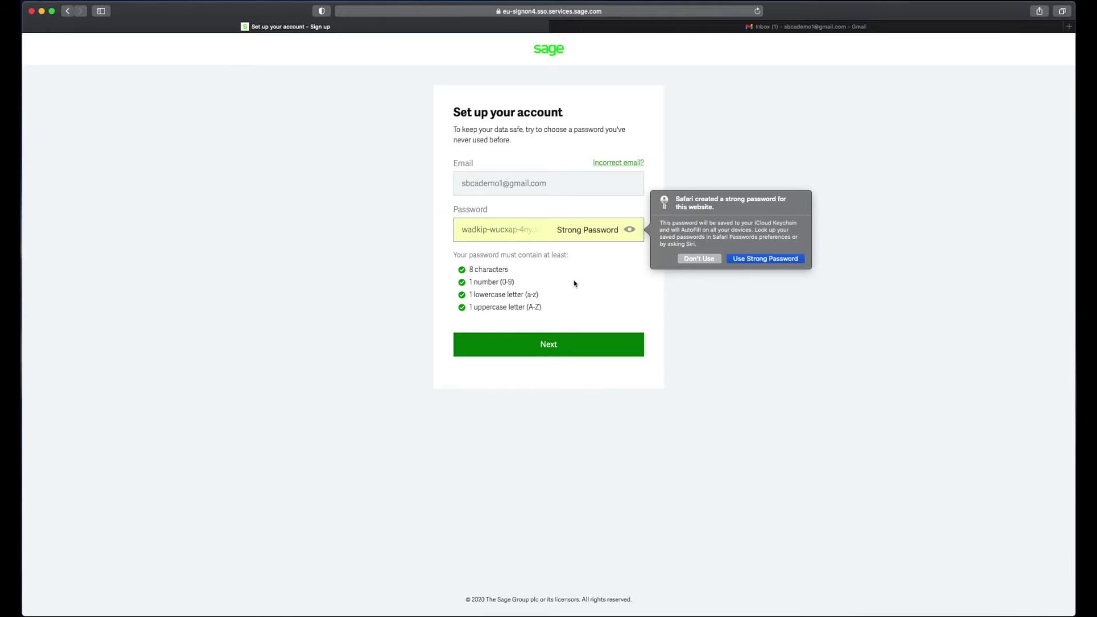
left_click(710, 260)
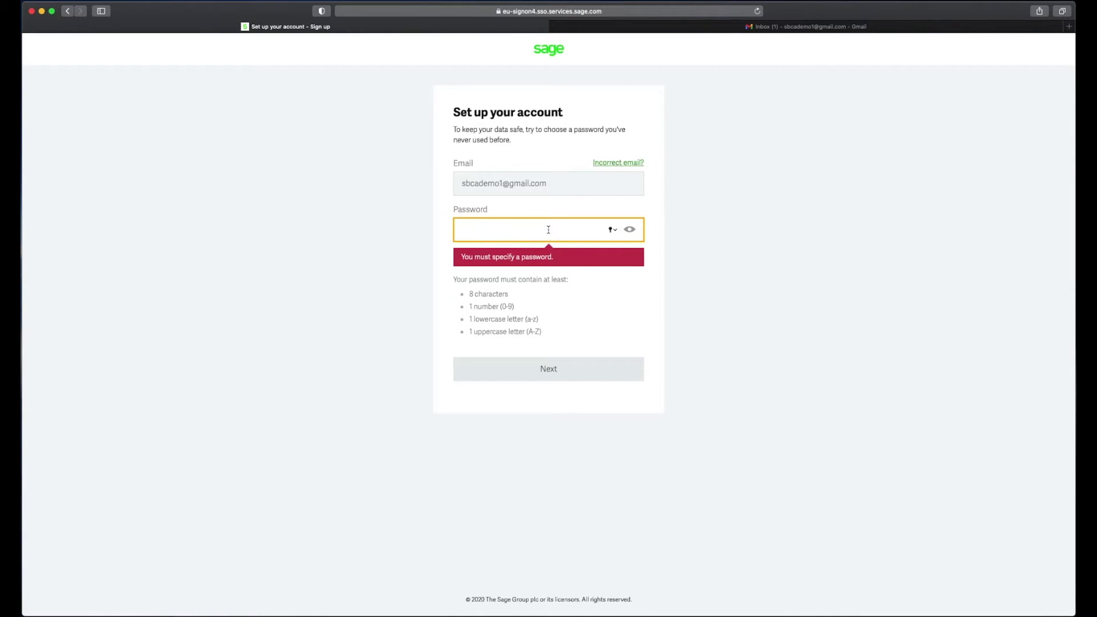
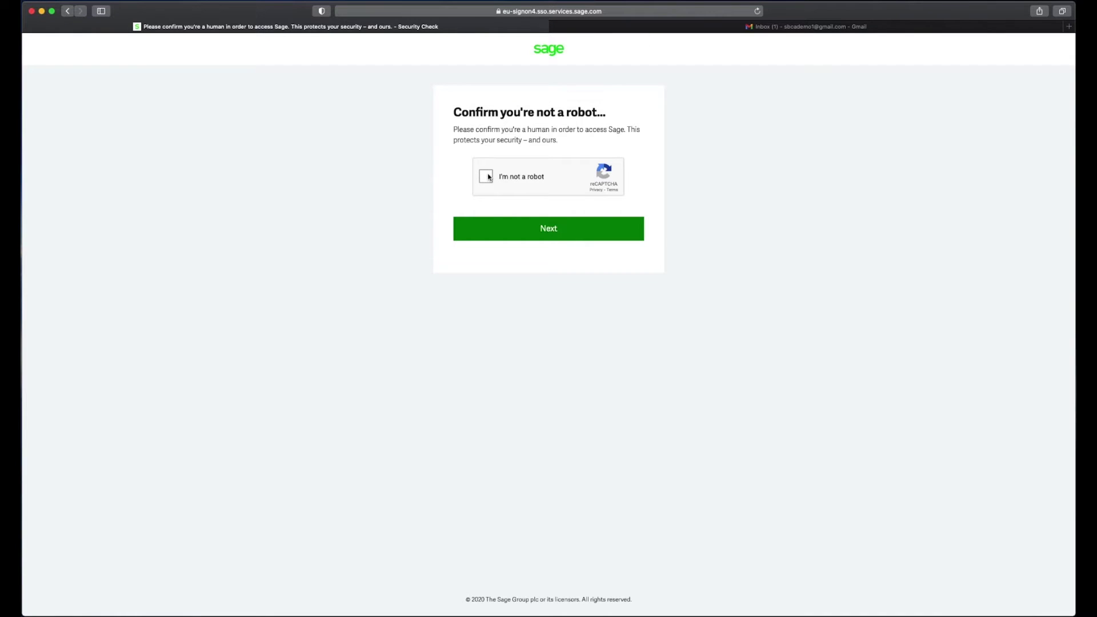
Step: Pass the reCAPTCHA by selecting the three tractor images, then continue to email verification
left_click(485, 176)
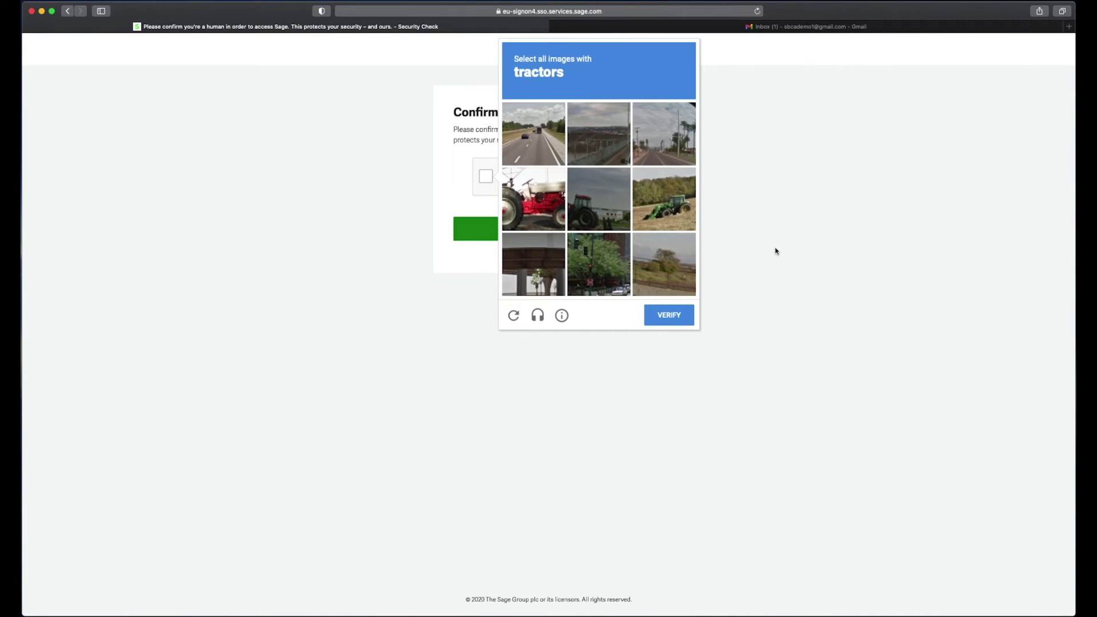
left_click(543, 207)
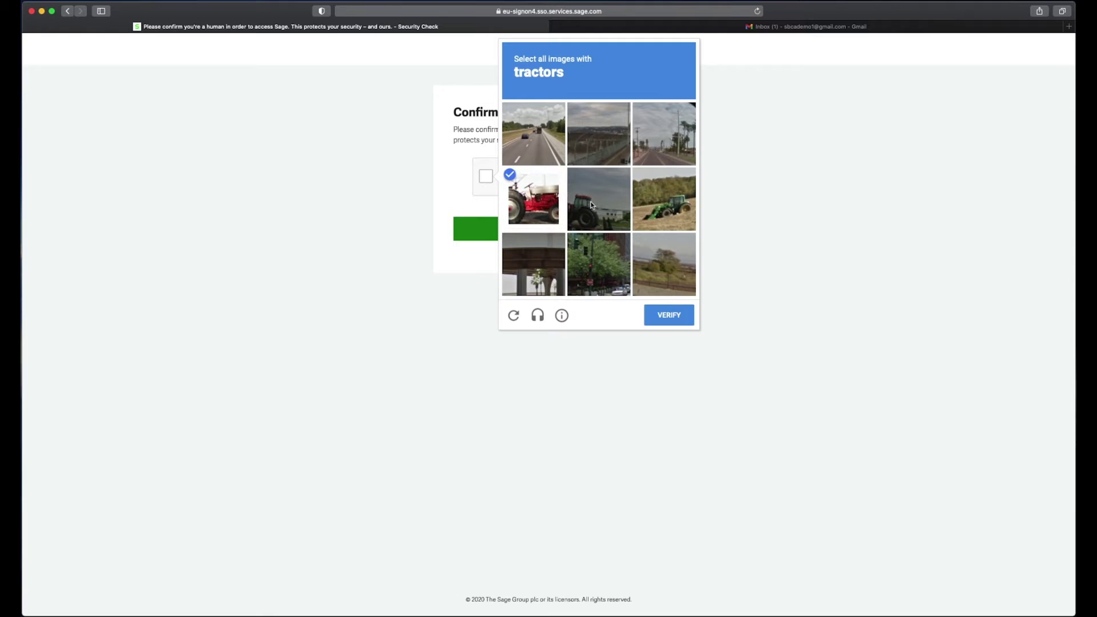
left_click(592, 205)
left_click(653, 205)
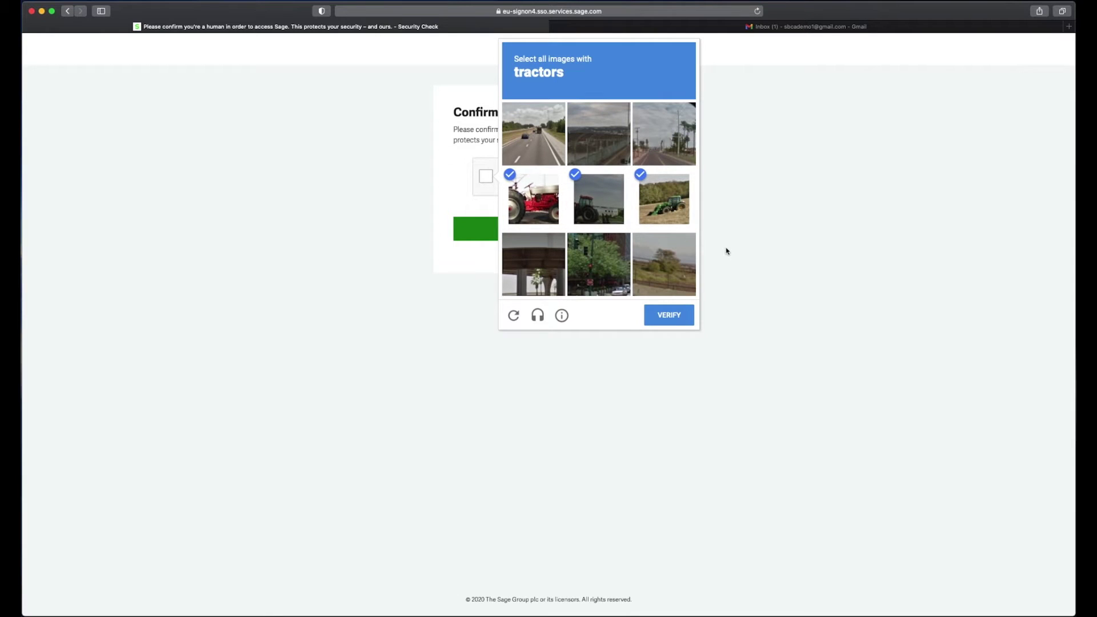
left_click(658, 318)
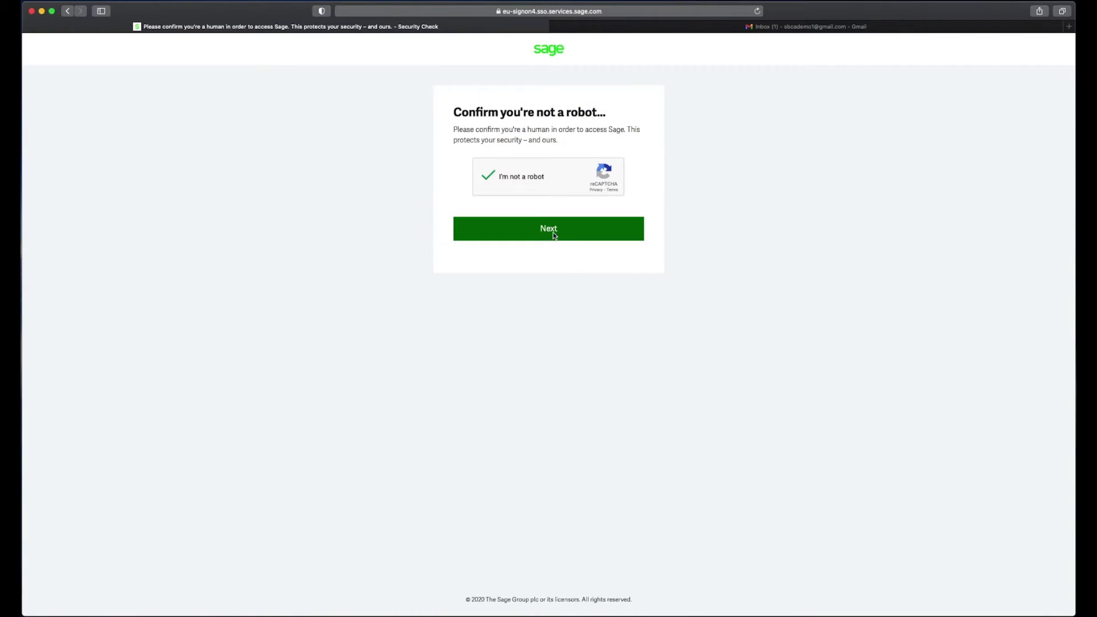
left_click(553, 234)
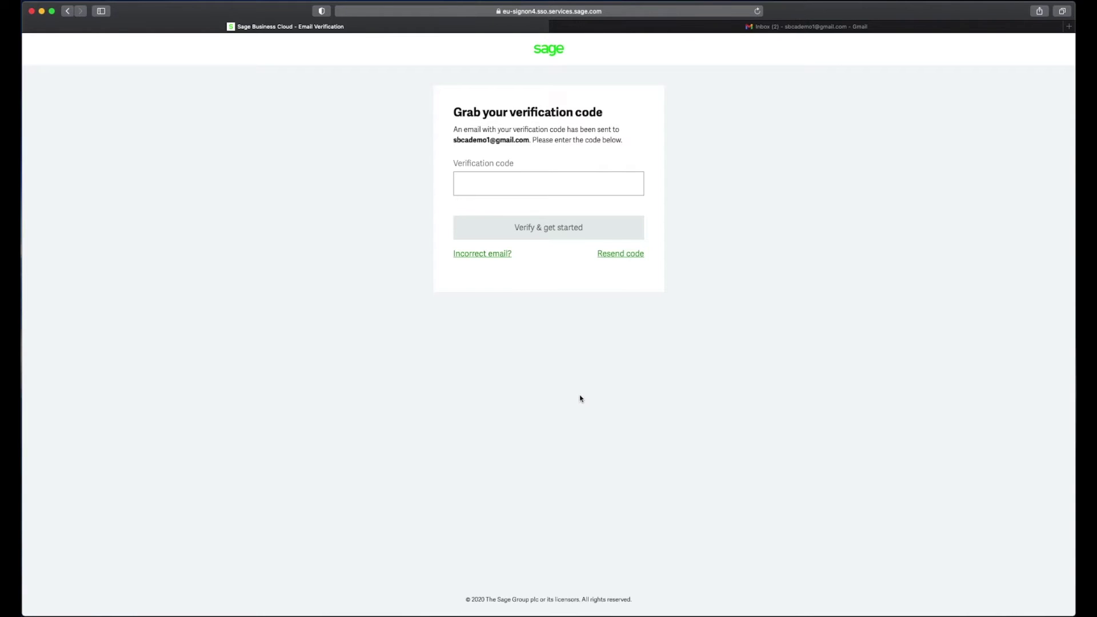
Step: Copy the verification code from Sage's Gmail email into the Sage verification field
left_click(907, 30)
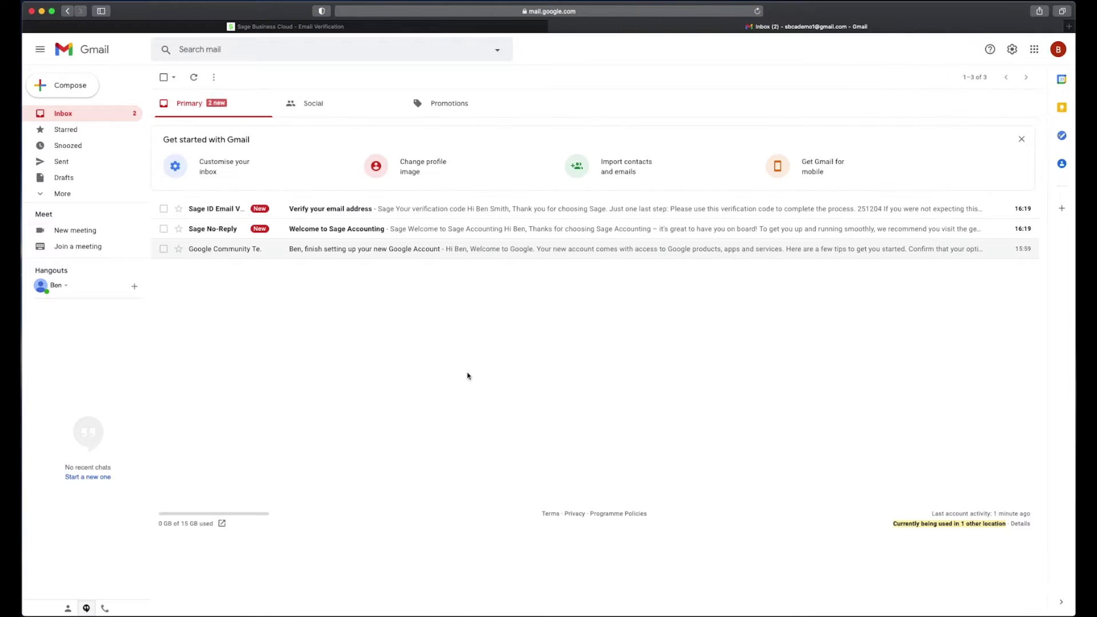
left_click(447, 206)
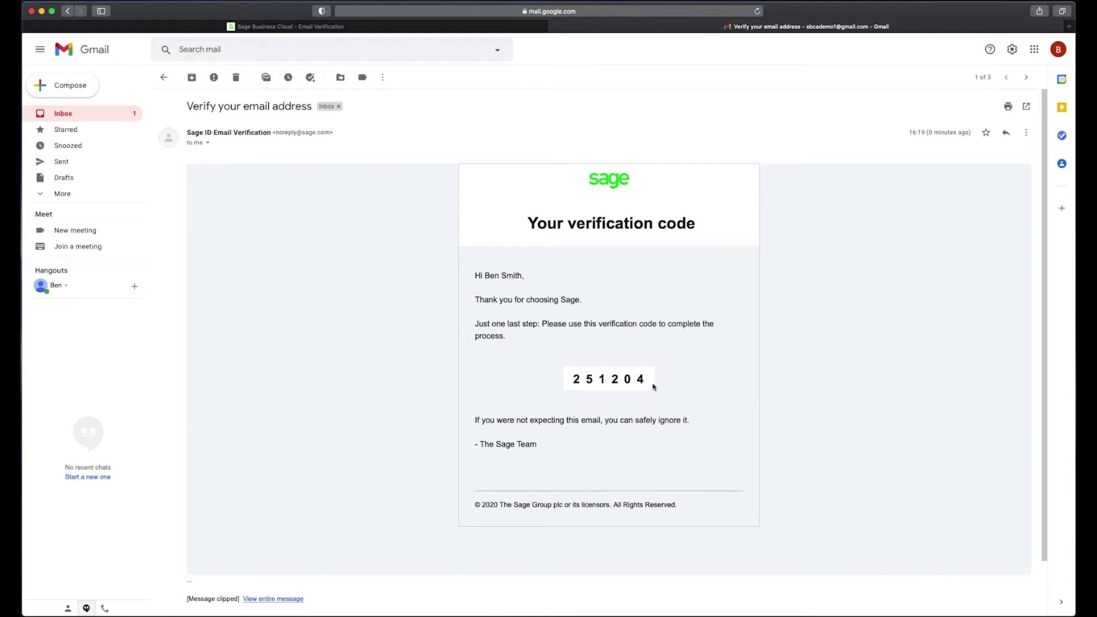
left_click_drag(649, 380, 569, 380)
key("super+c")
key("ctrl+shift+Tab")
key("super+v")
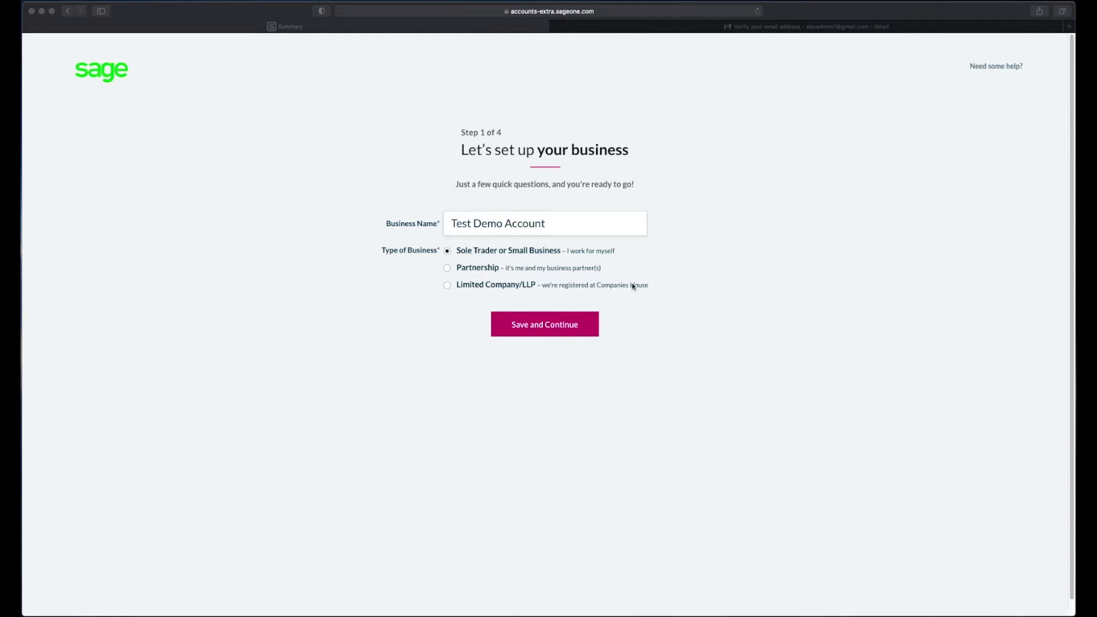
Step: Confirm the business name and complete the first business setup step
left_click(568, 222)
triple_click(568, 223)
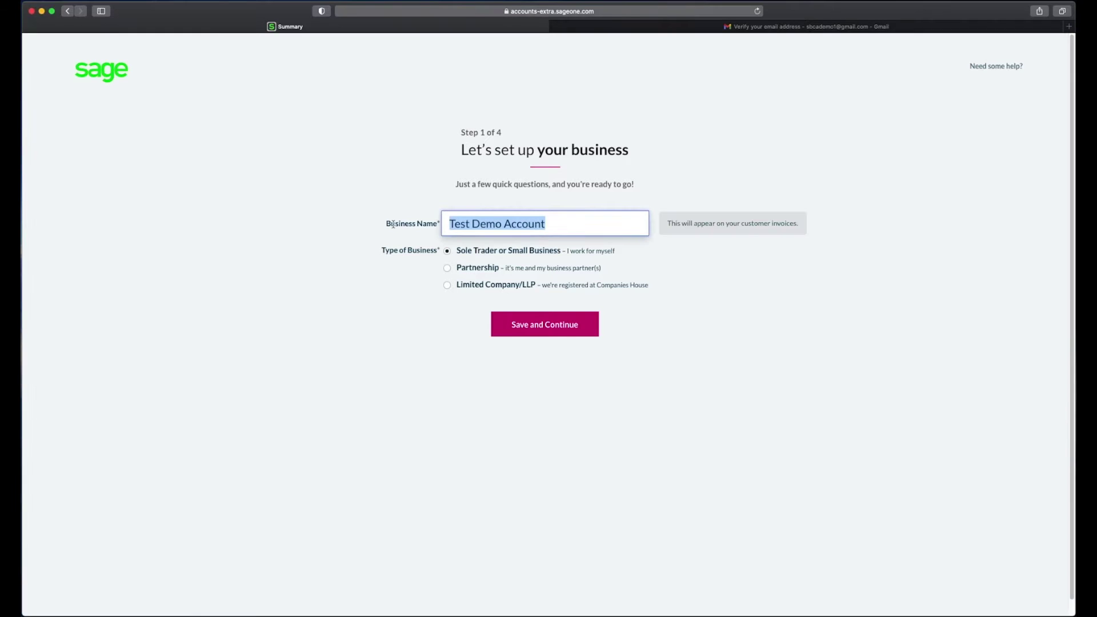
left_click(391, 361)
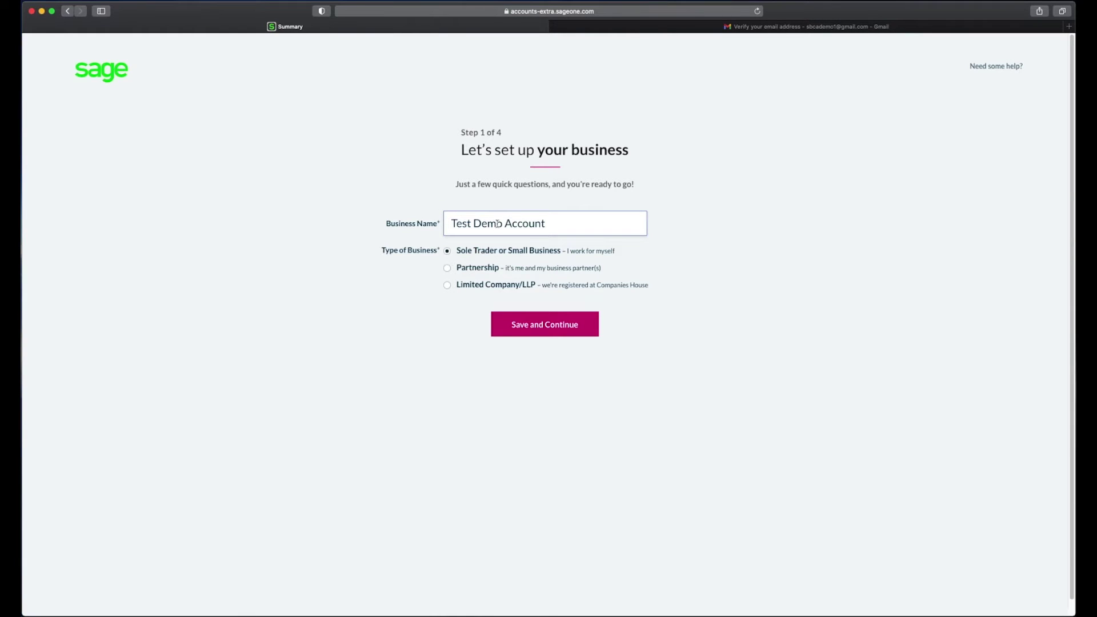
left_click(558, 326)
Step: Fill in the trading address with county Tyne and Wear, postcode and telephone, then save
left_click(506, 231)
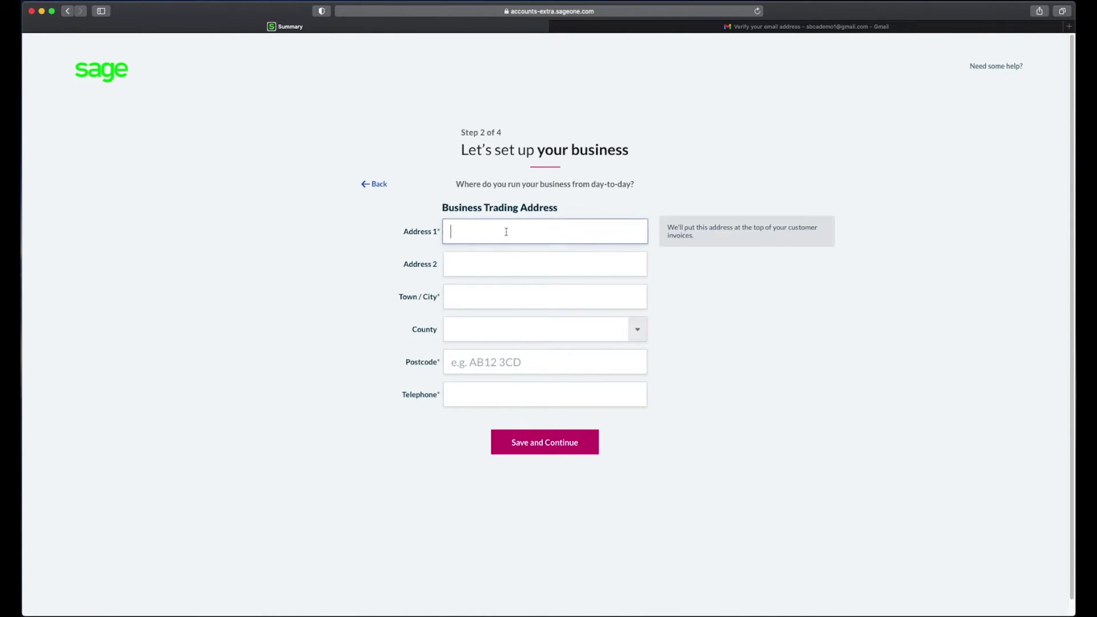
type("1 Demo St")
key("Tab")
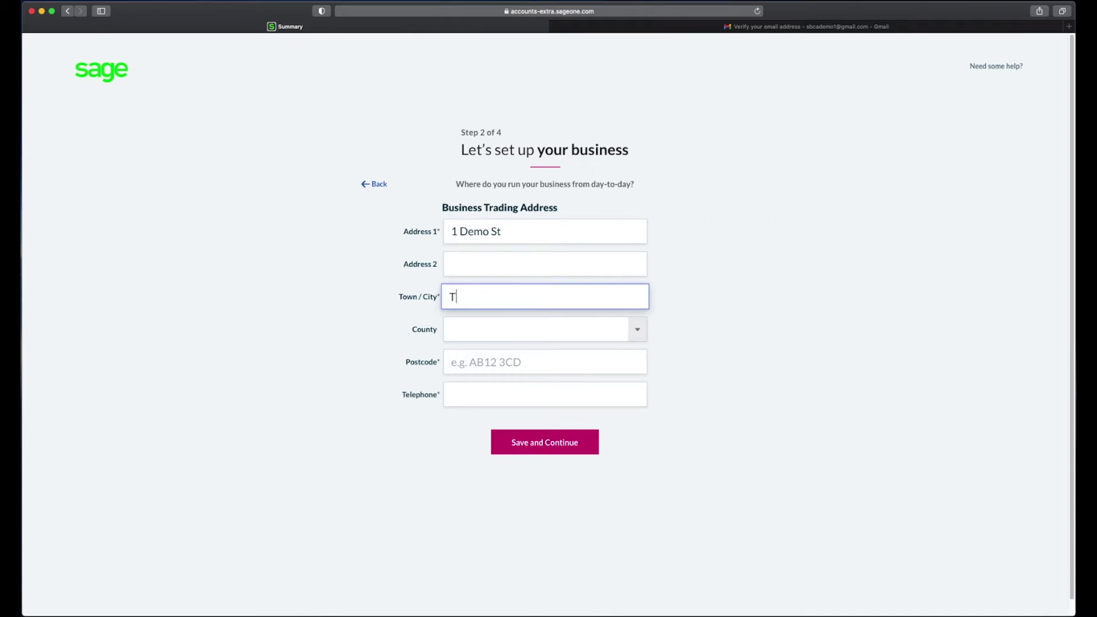
type("Demo")
key("Tab")
left_click(638, 330)
scroll(550, 532, "down", 10)
left_click(552, 533)
key("Tab")
type("AB12 1CD")
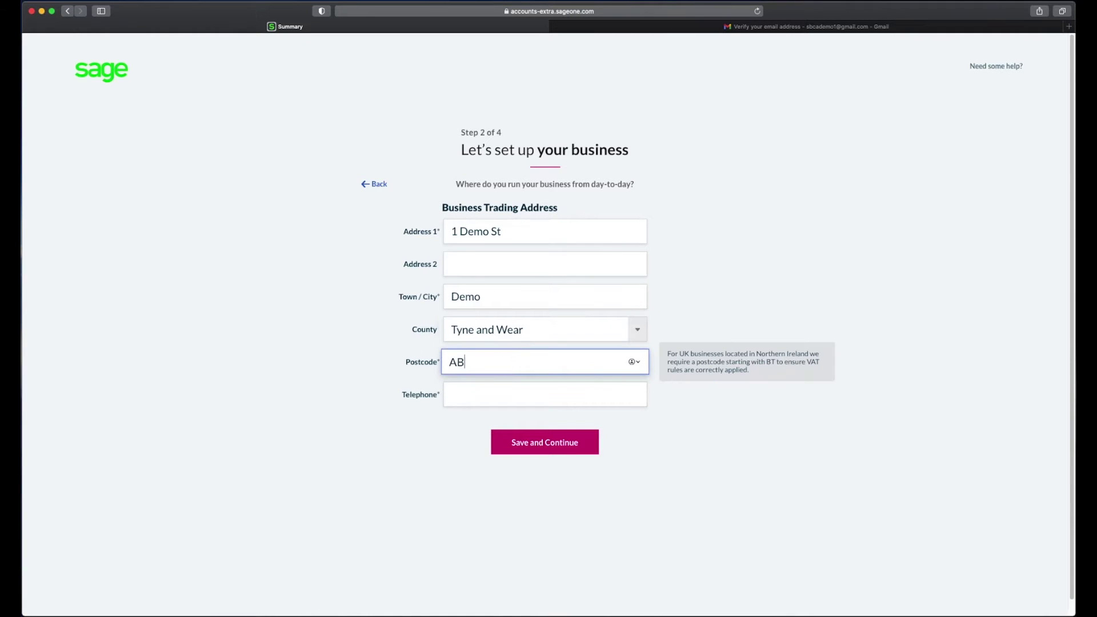
key("Tab")
type("0191 1234567")
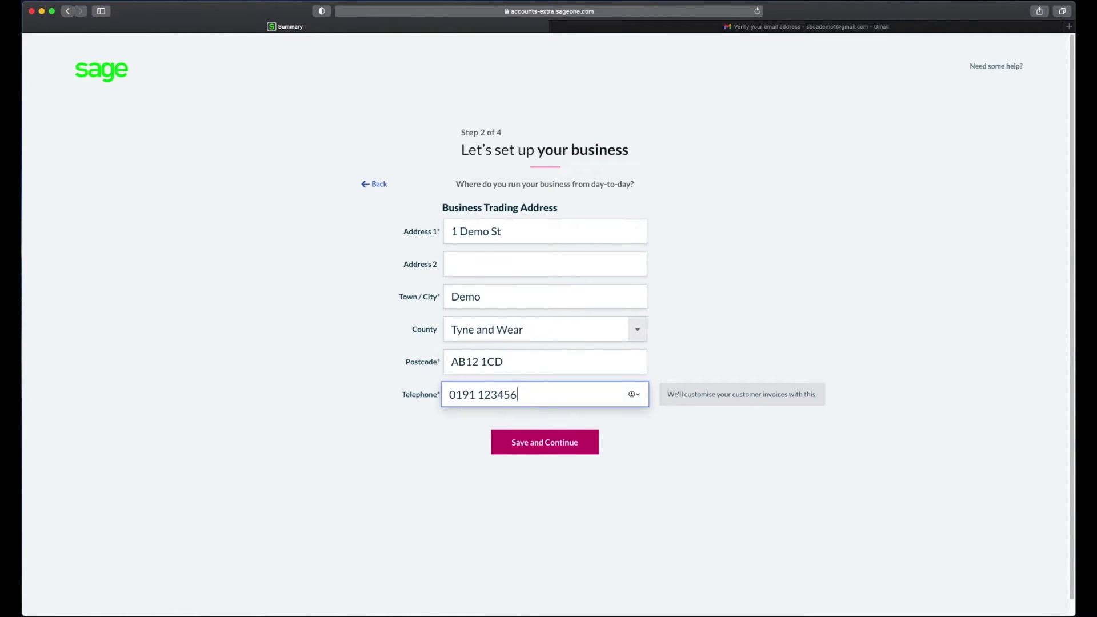
left_click(542, 444)
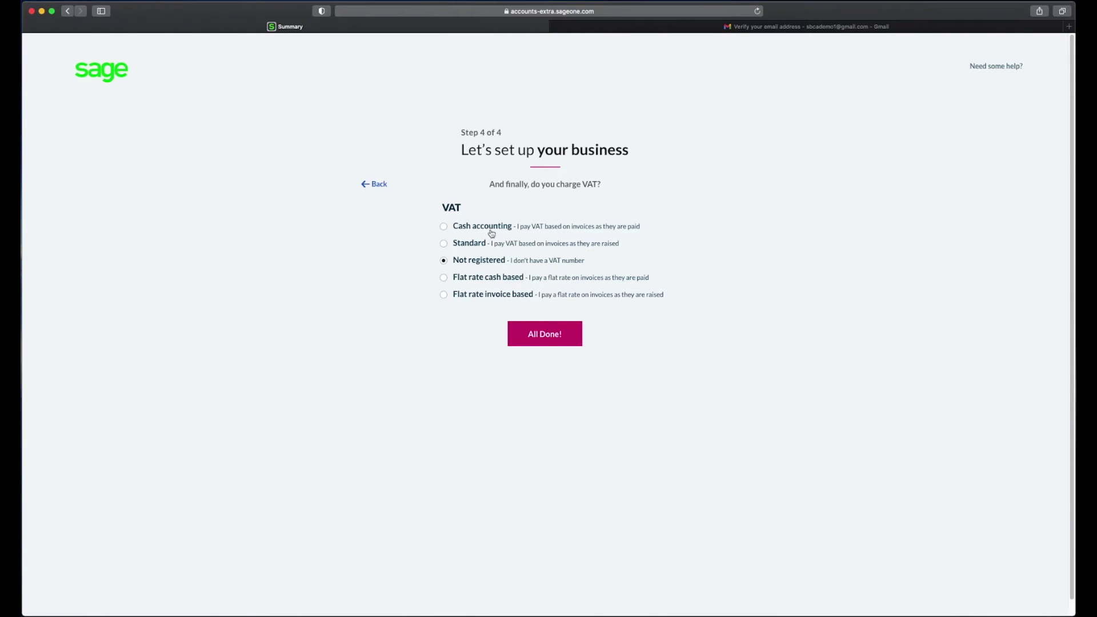
Step: Choose the Standard VAT scheme, enter the VAT number and finish setup
left_click(443, 243)
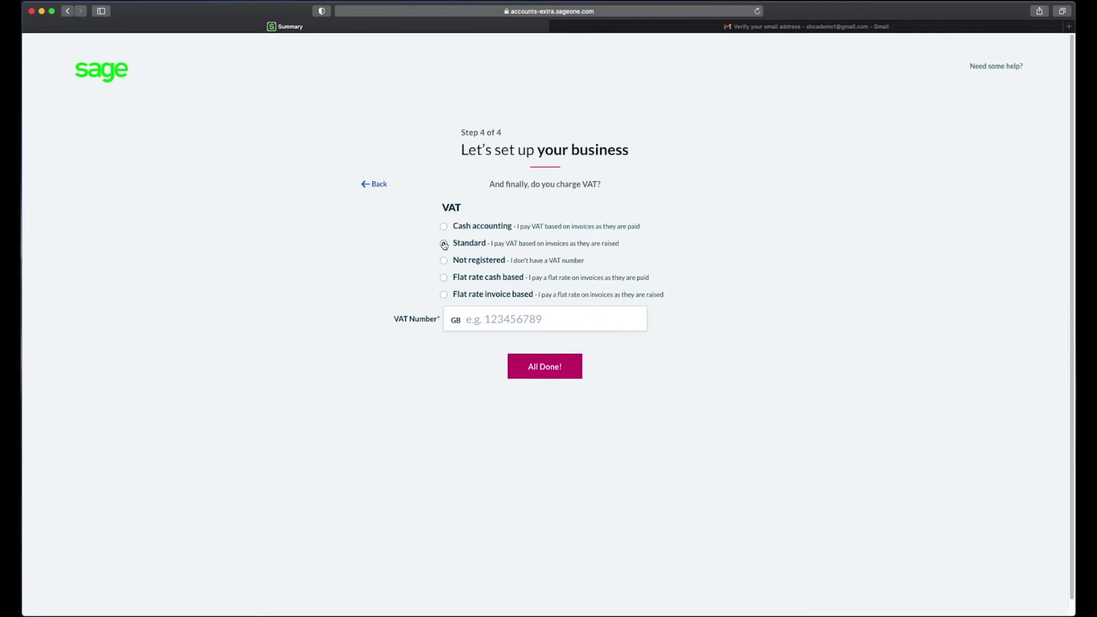
left_click(568, 319)
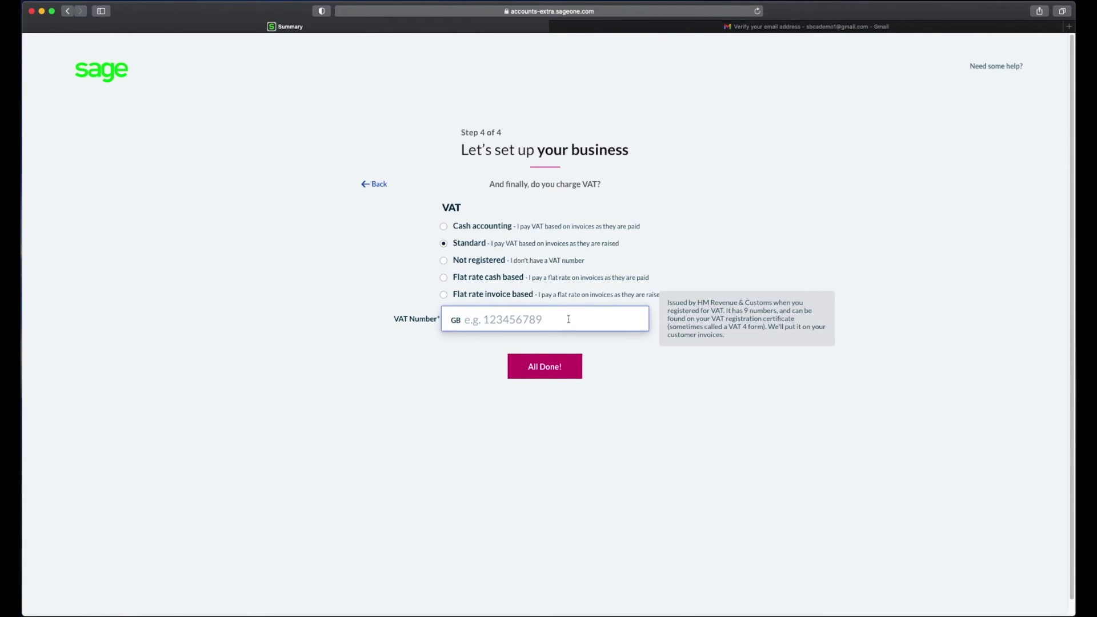
type("123456789")
left_click(553, 371)
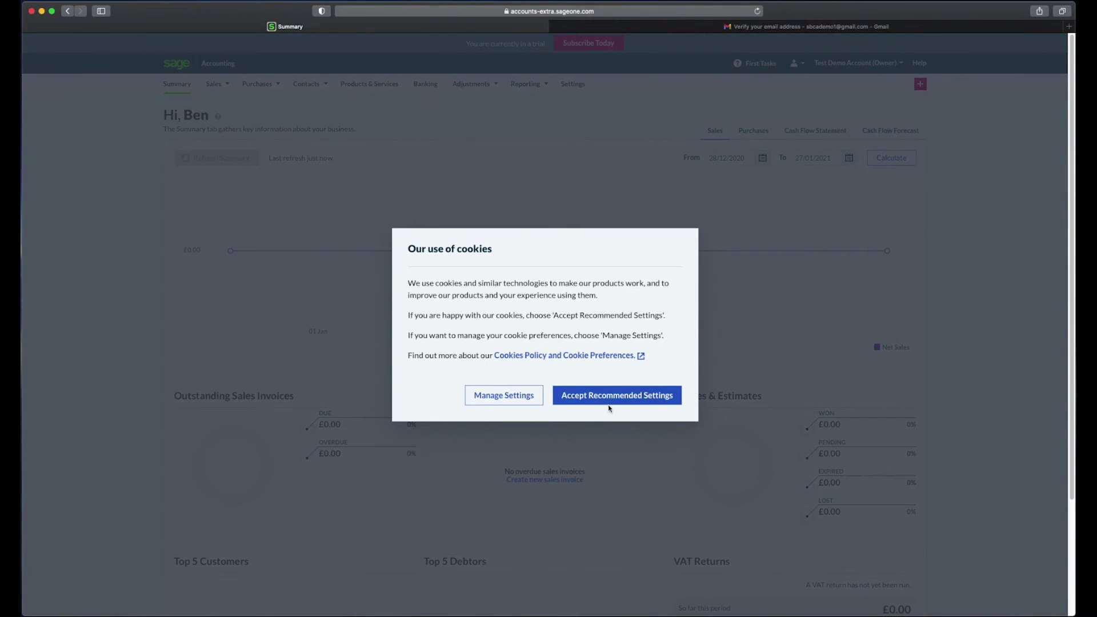
Step: Accept the recommended cookie settings and dismiss the getting-started tour panel
left_click(610, 398)
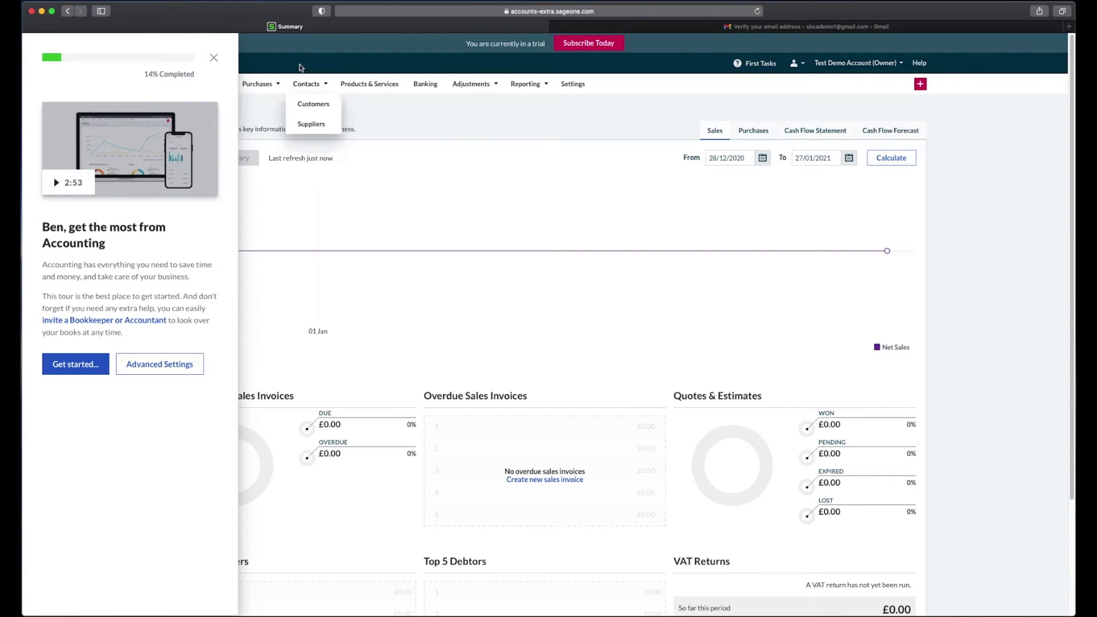
left_click(213, 57)
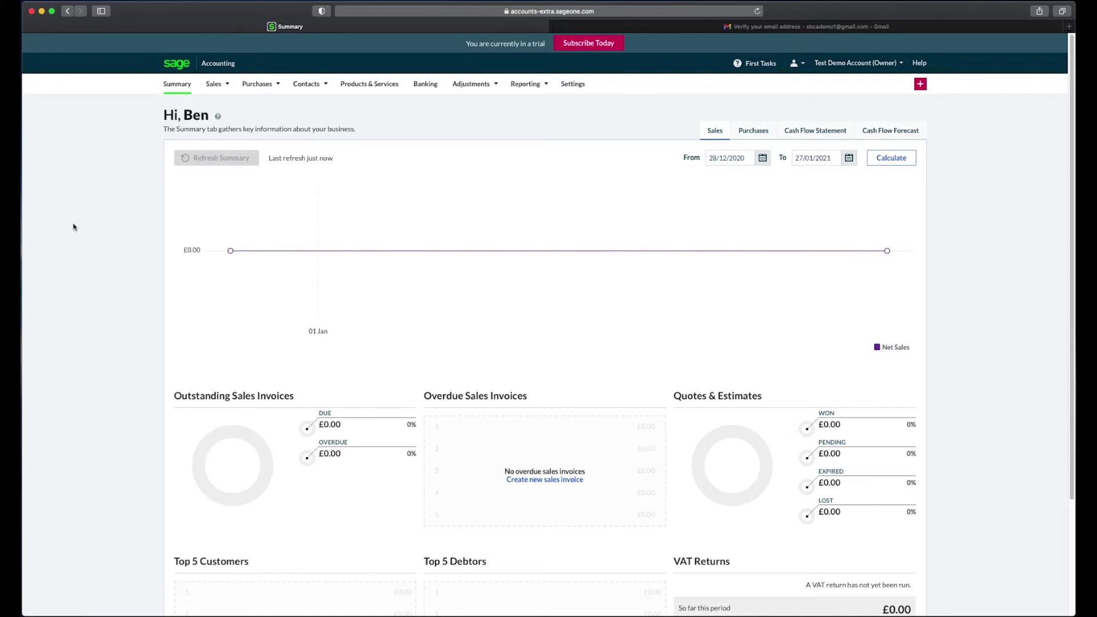
Step: Open a new customer form from Contacts > Customers, dismissing the statements notice
left_click(306, 83)
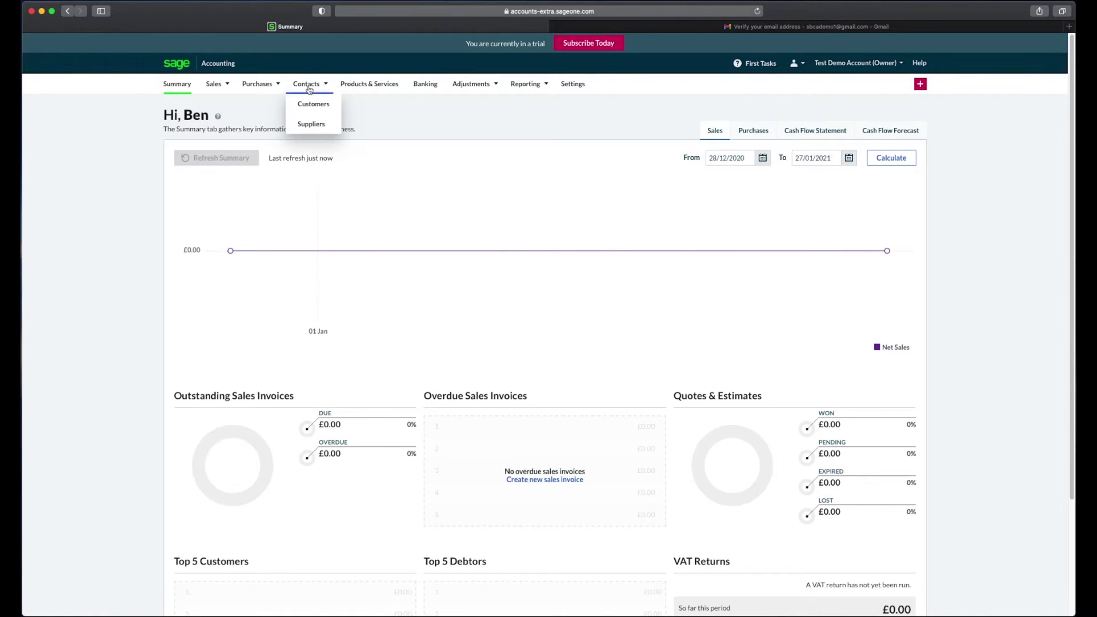
left_click(305, 107)
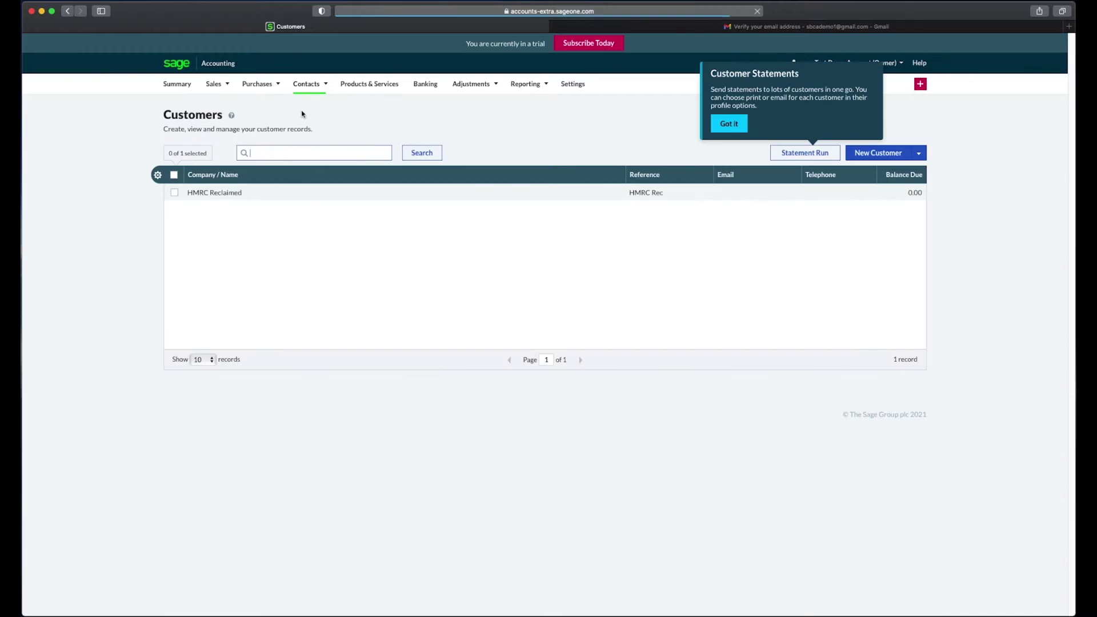
left_click(728, 124)
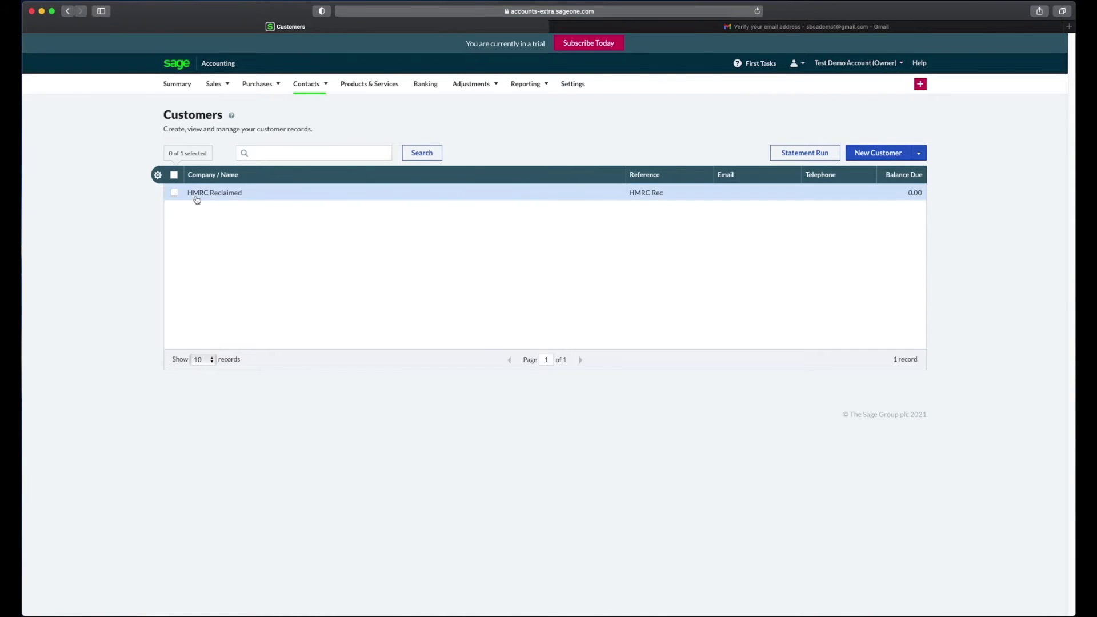
left_click(874, 153)
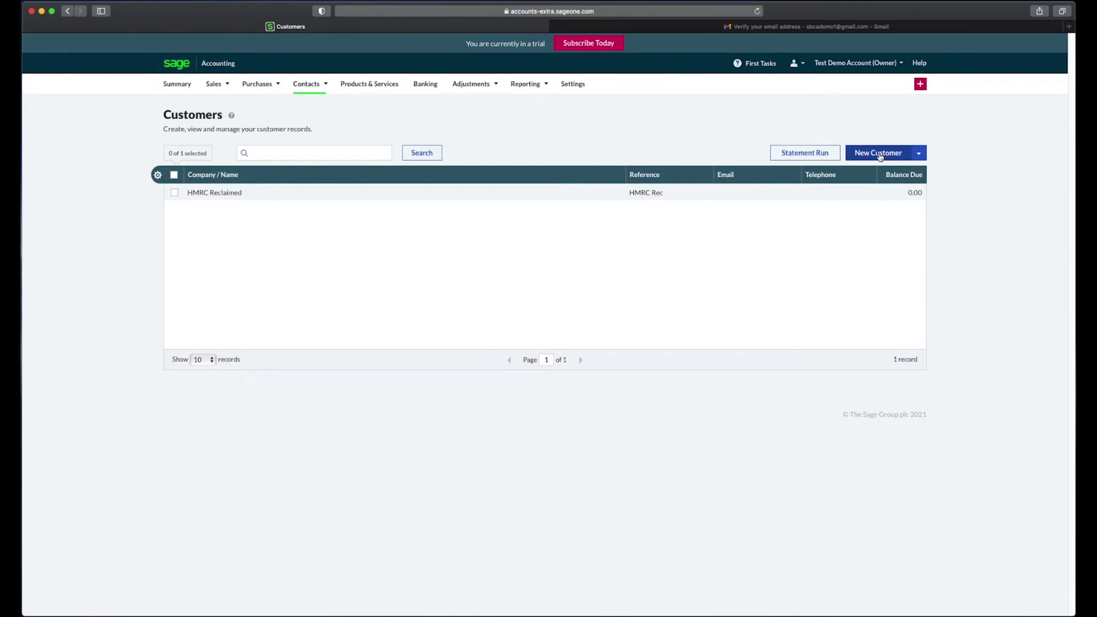
Step: Enter business name Test, contact name Test and the customer reference
type("Test")
key("Tab")
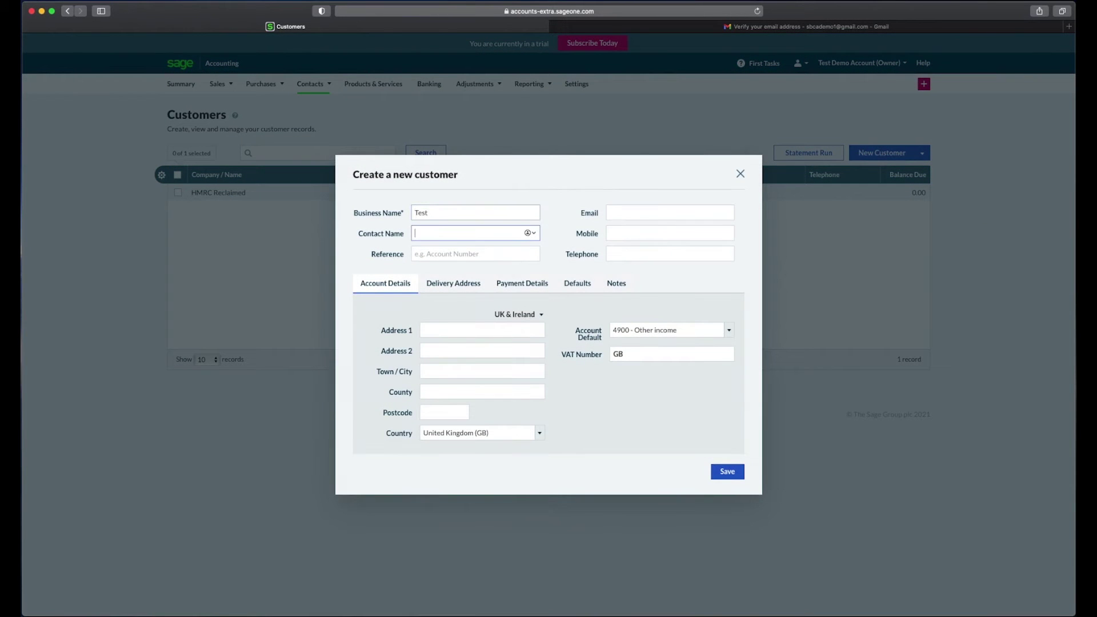
type("Test")
key("Tab")
type("Test001")
key("Tab")
key("Tab")
key("Tab")
key("Tab")
key("Tab")
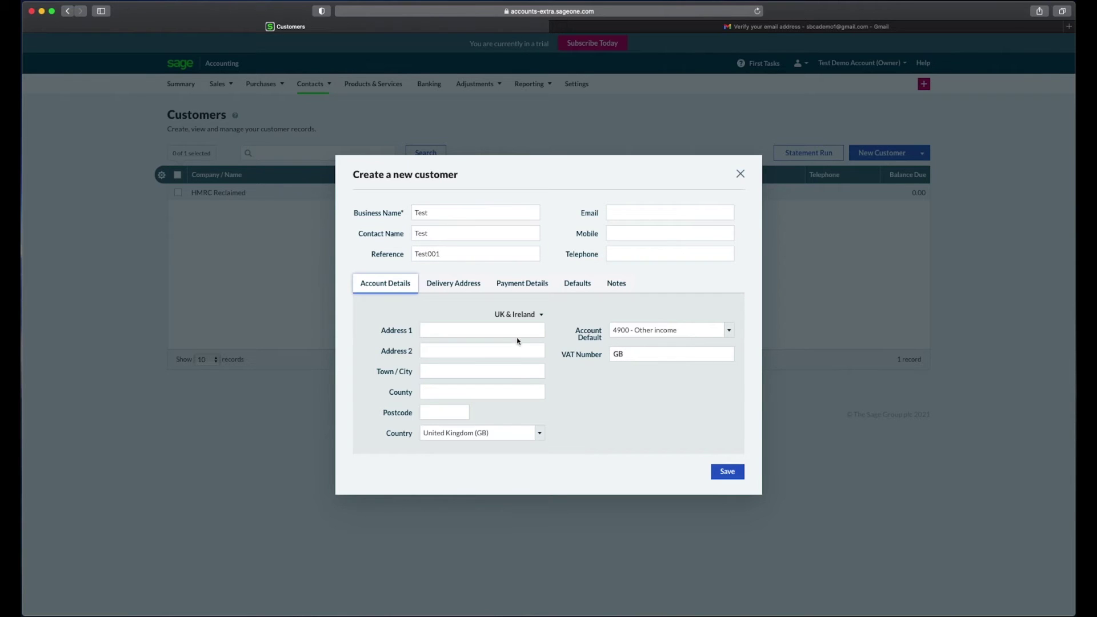
Step: Fill in the customer's address lines and postcode, then save the customer
type("1")
key("Tab")
type("Test")
key("Tab")
type("Test")
key("Tab")
type("Test")
key("Tab")
type("NE25 3FG")
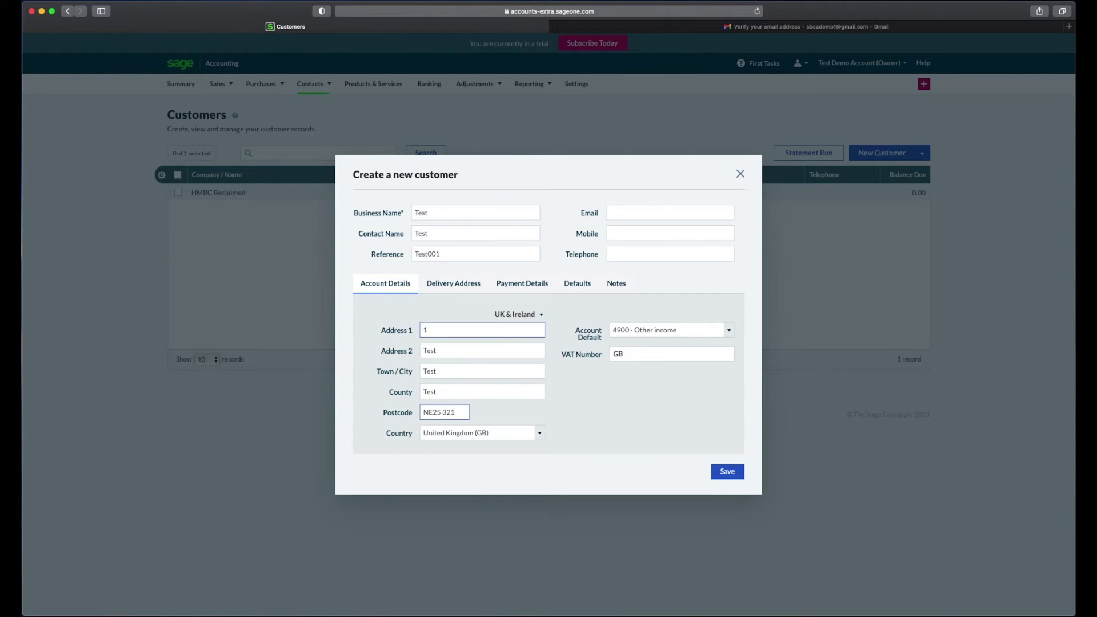
key("Tab")
left_click(731, 474)
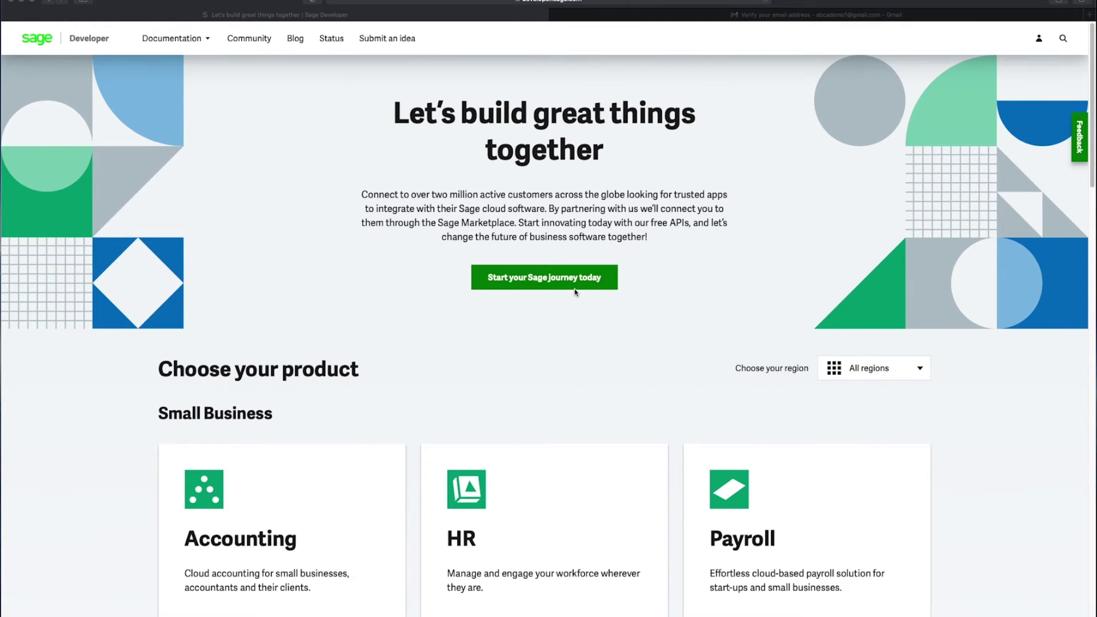
Step: Open App Registry (Accounting) from the Sage Developer My account menu
left_click(1040, 40)
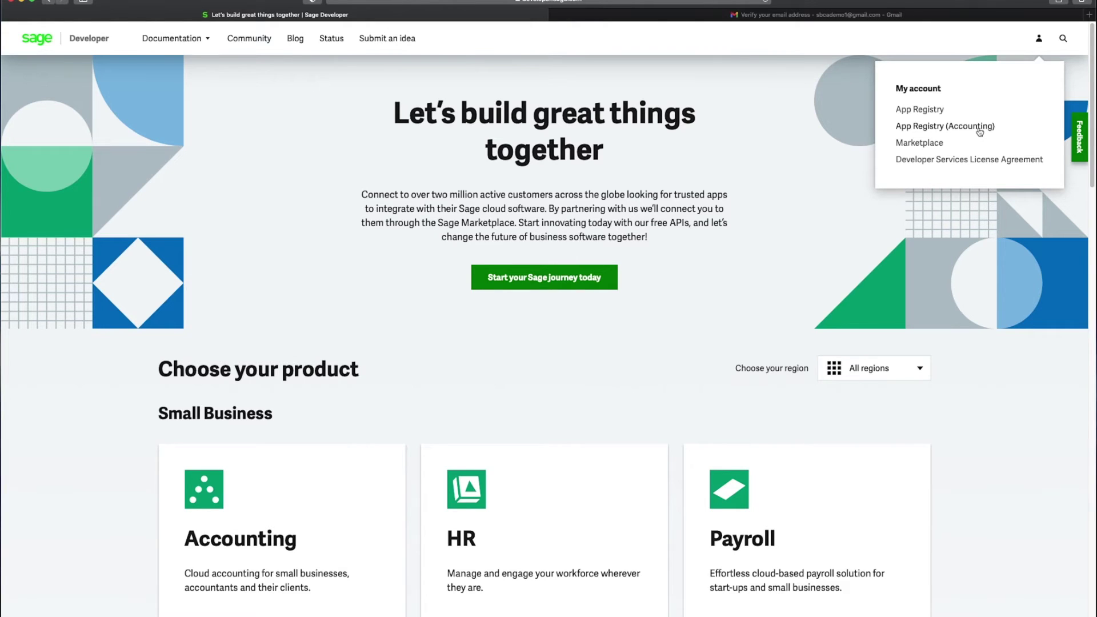
left_click(978, 131)
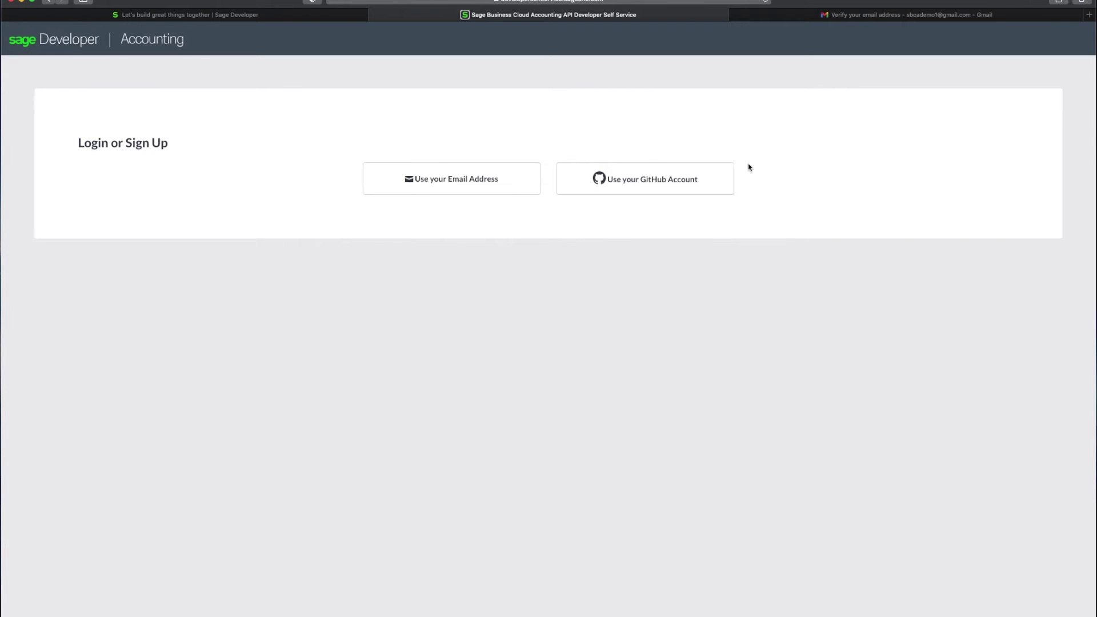
Step: Sign in with the GitHub account and start a new app via Create an App
left_click(644, 179)
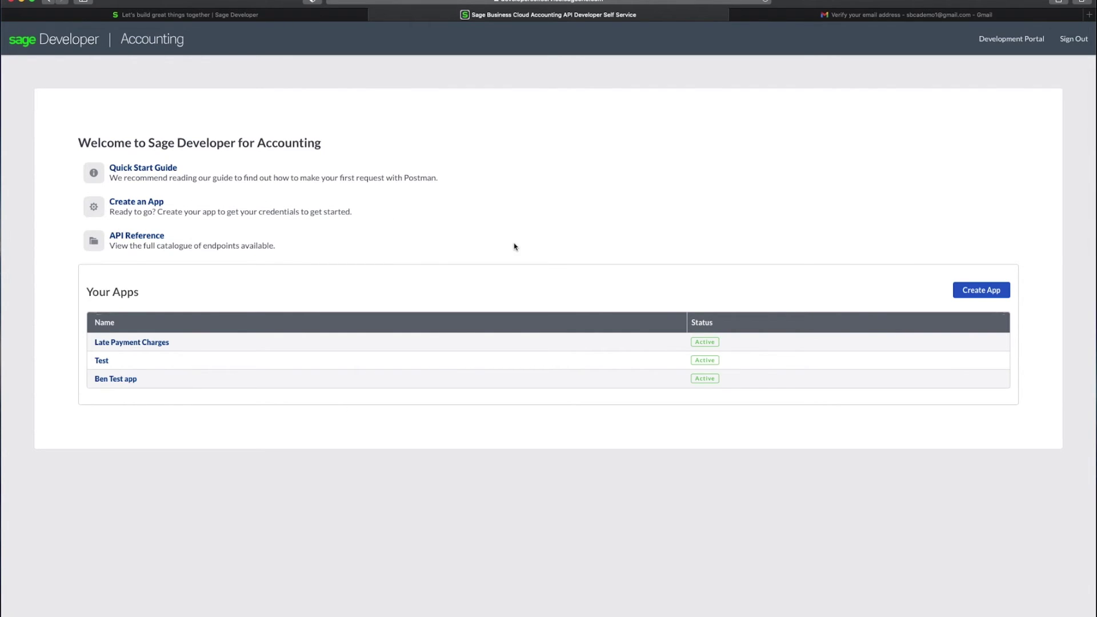
left_click(132, 204)
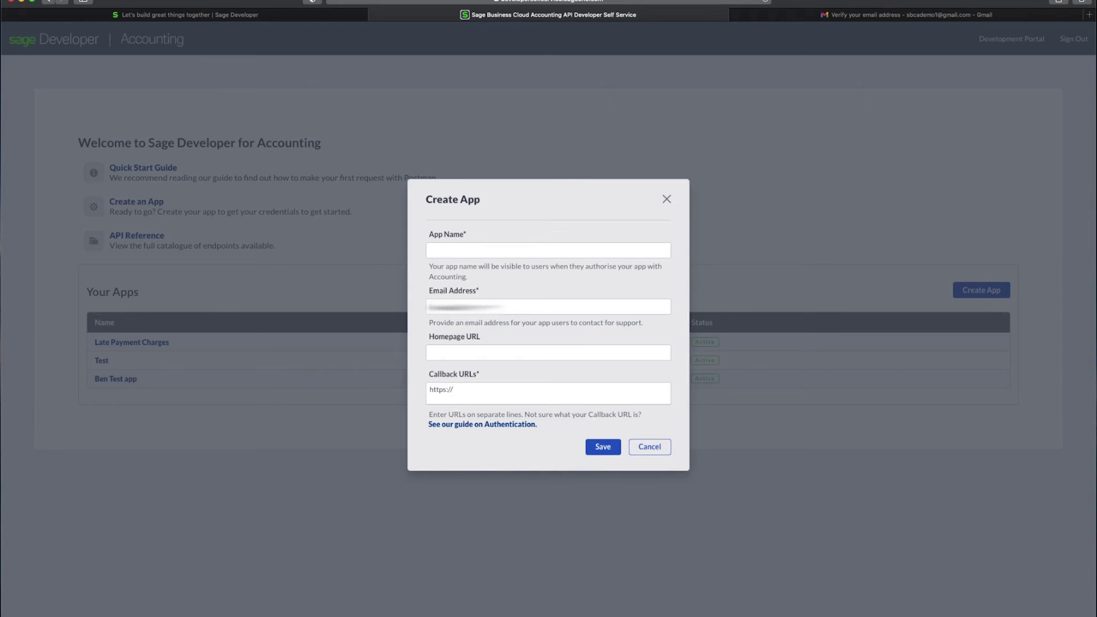
left_click(492, 248)
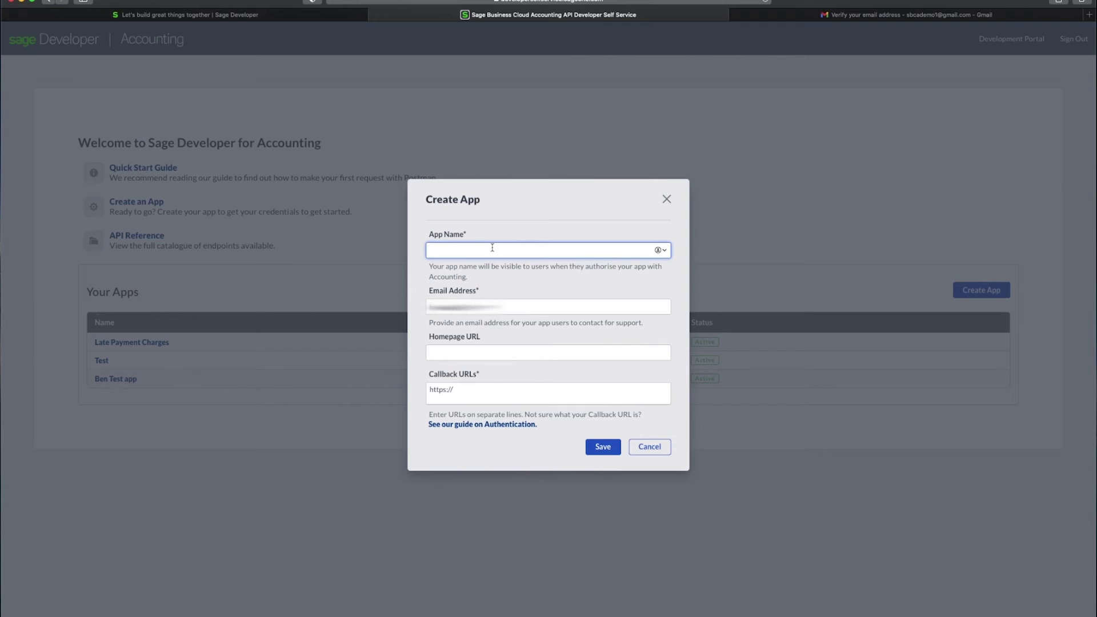
type("Test app")
left_click(514, 355)
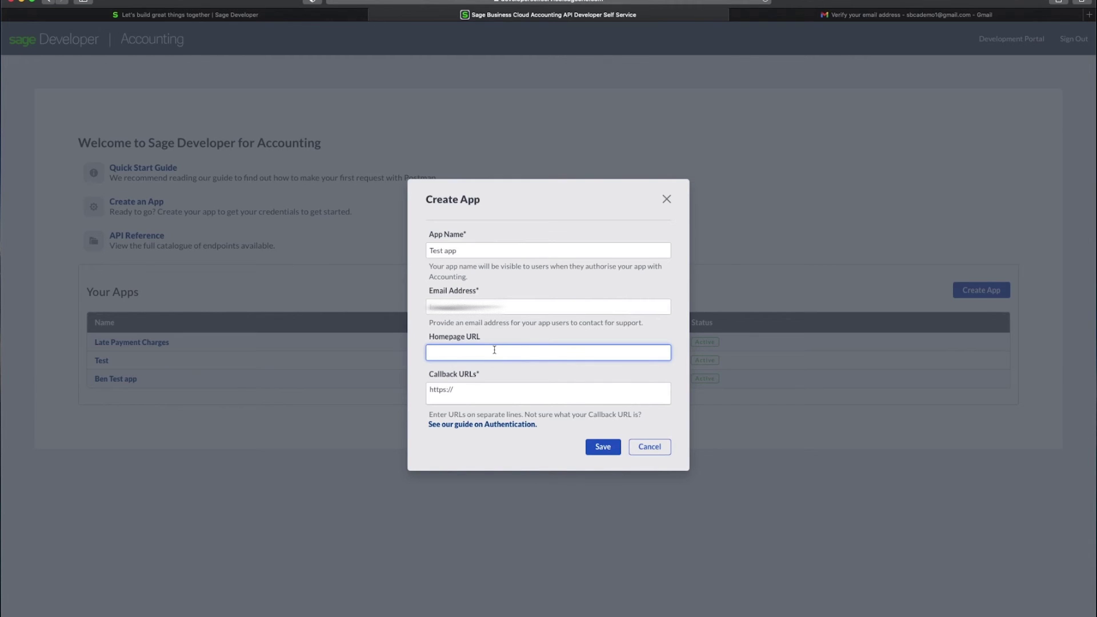
type("www.sage.com")
key("Tab")
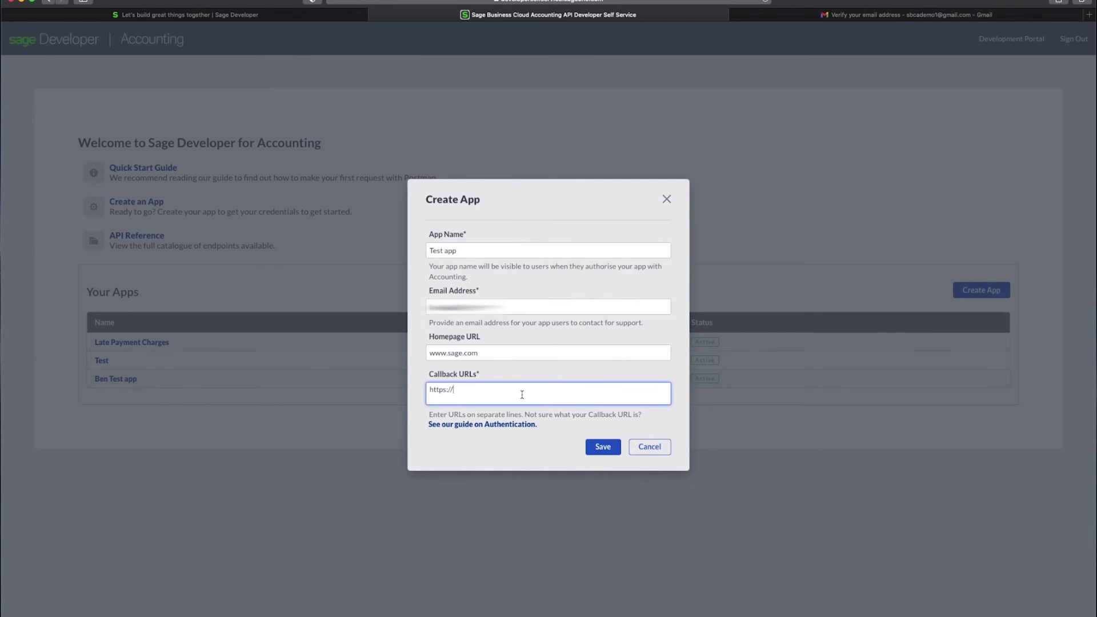
type("localhost:8000")
left_click(609, 450)
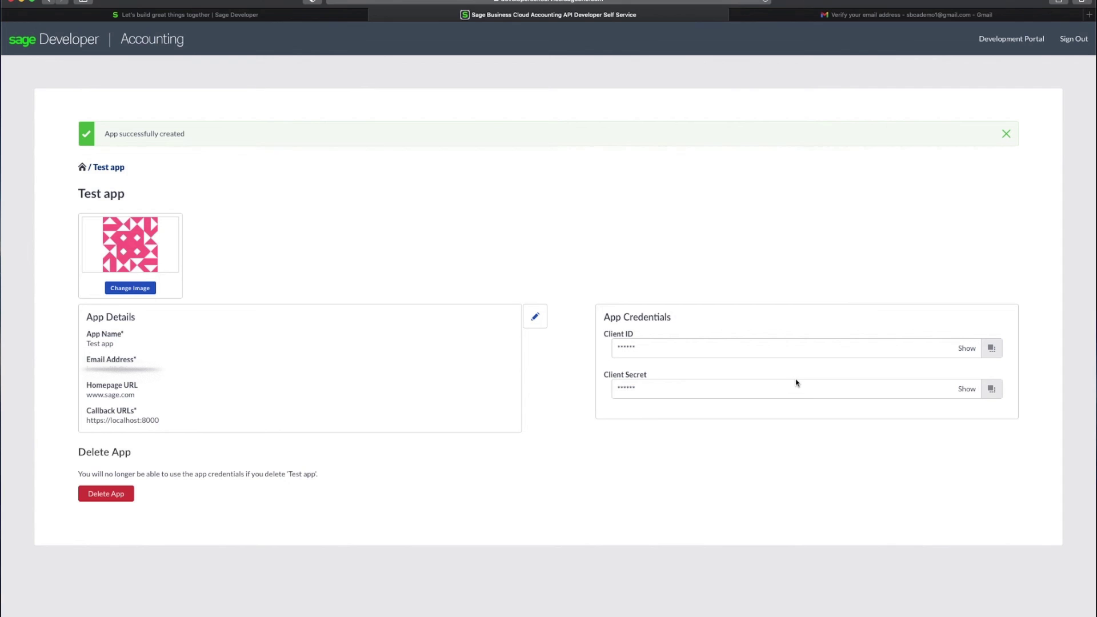
Step: Display the hidden Client ID and Client Secret of Test app in plain text
left_click(965, 349)
left_click(967, 390)
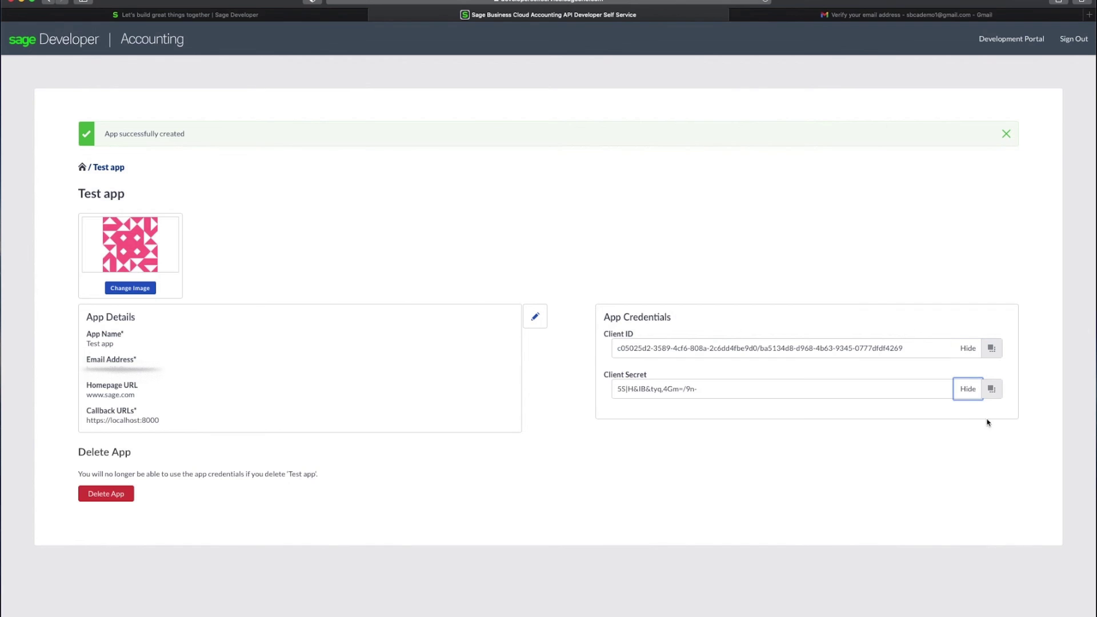
left_click(868, 460)
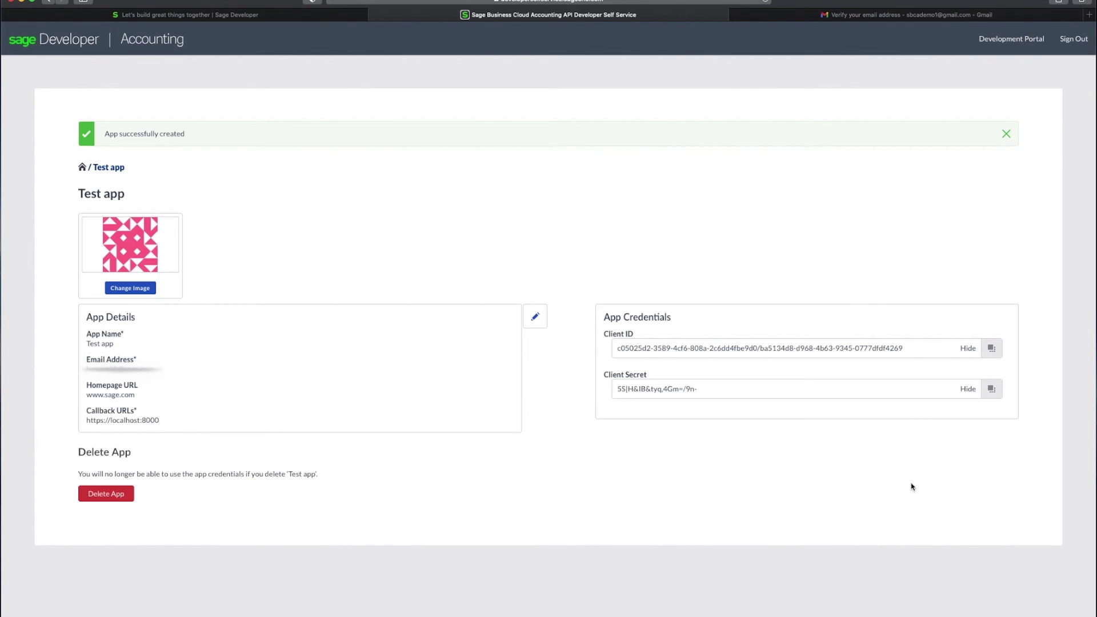